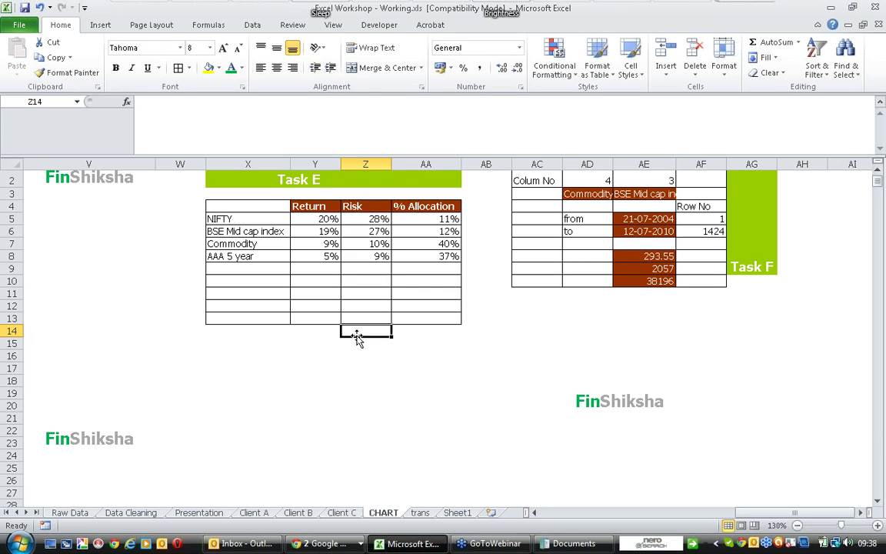
Review the Task E table's asset names and its Return, Risk and % Allocation values for each asset.
{"action": "left_click", "coordinate": [275, 204]}
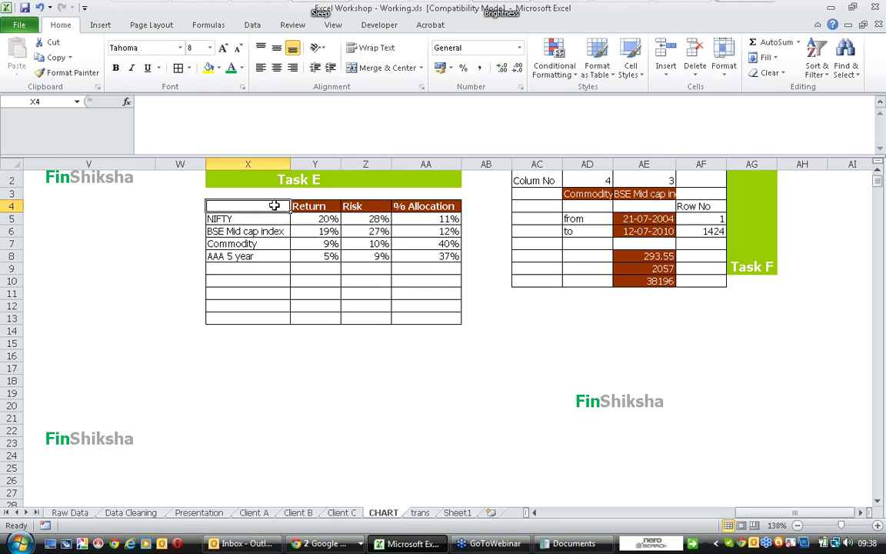
{"action": "left_click", "coordinate": [270, 218]}
{"action": "left_click", "coordinate": [265, 230]}
{"action": "left_click", "coordinate": [259, 221]}
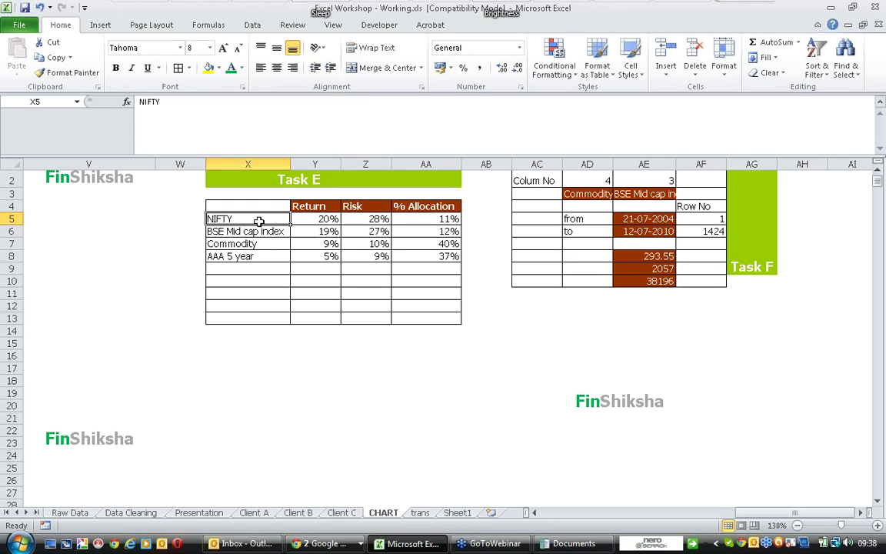
{"action": "left_click", "coordinate": [262, 233]}
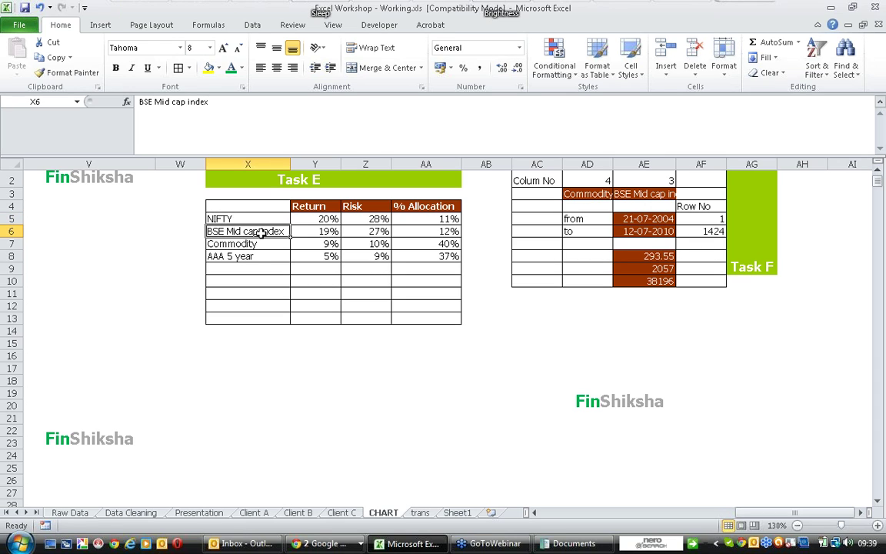
{"action": "left_click", "coordinate": [260, 245]}
{"action": "left_click", "coordinate": [272, 260]}
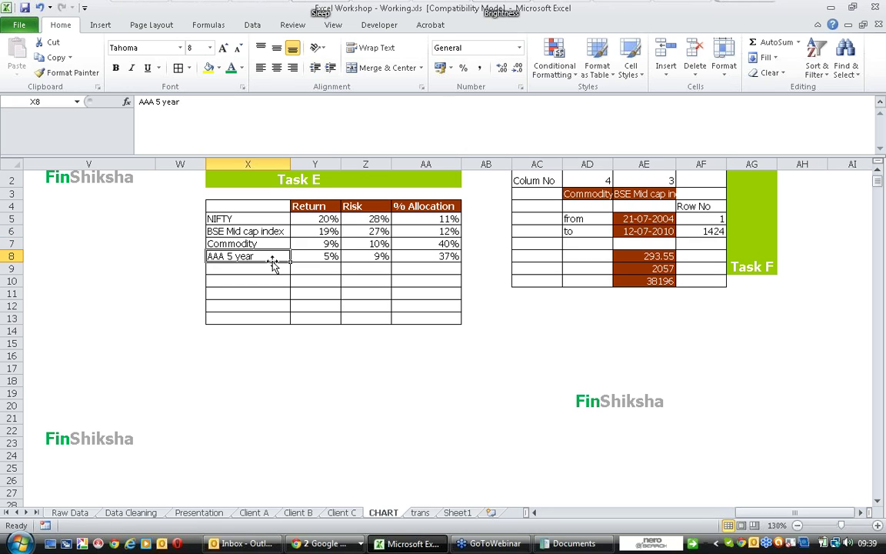
{"action": "left_click_drag", "start_coordinate": [300, 218], "coordinate": [317, 253]}
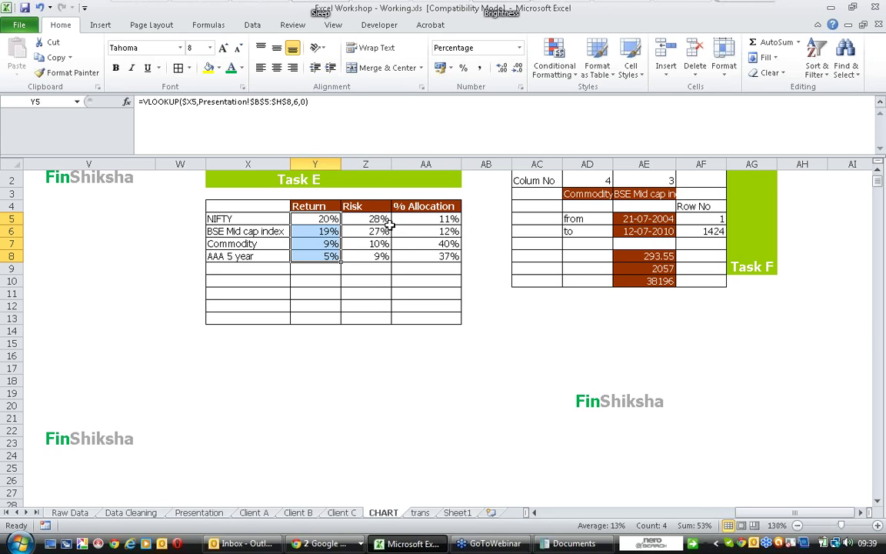
{"action": "left_click_drag", "start_coordinate": [374, 219], "coordinate": [375, 260]}
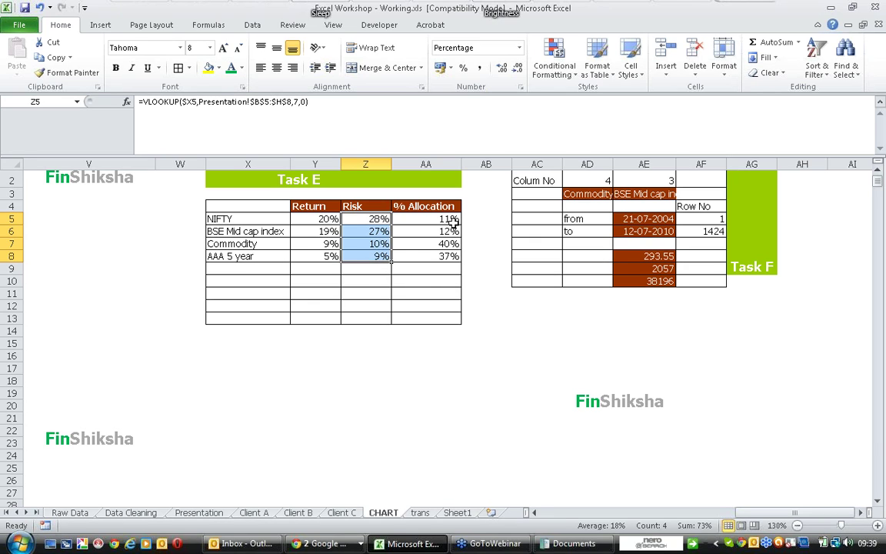
{"action": "left_click_drag", "start_coordinate": [450, 219], "coordinate": [439, 256]}
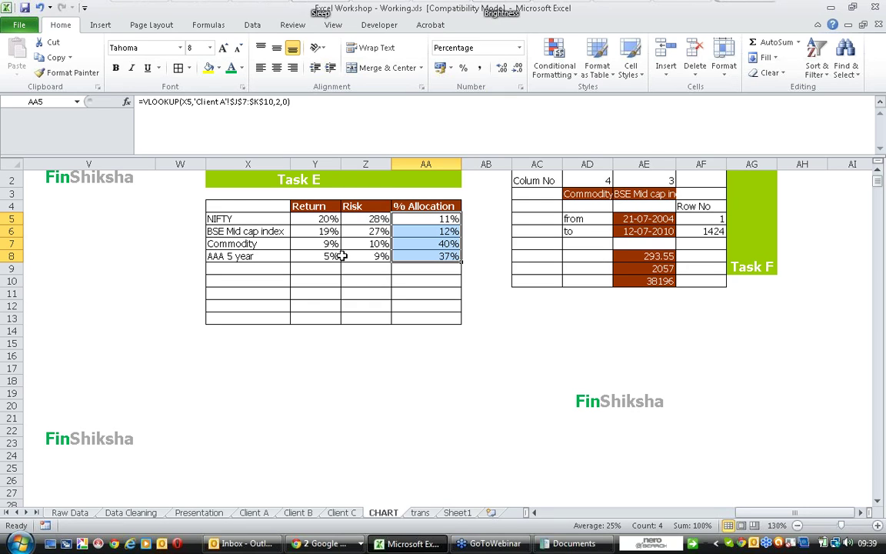
Try a 3-D bubble chart built from the whole Task E table including names and headers (X4:AA8), and delete it.
{"action": "left_click", "coordinate": [282, 206]}
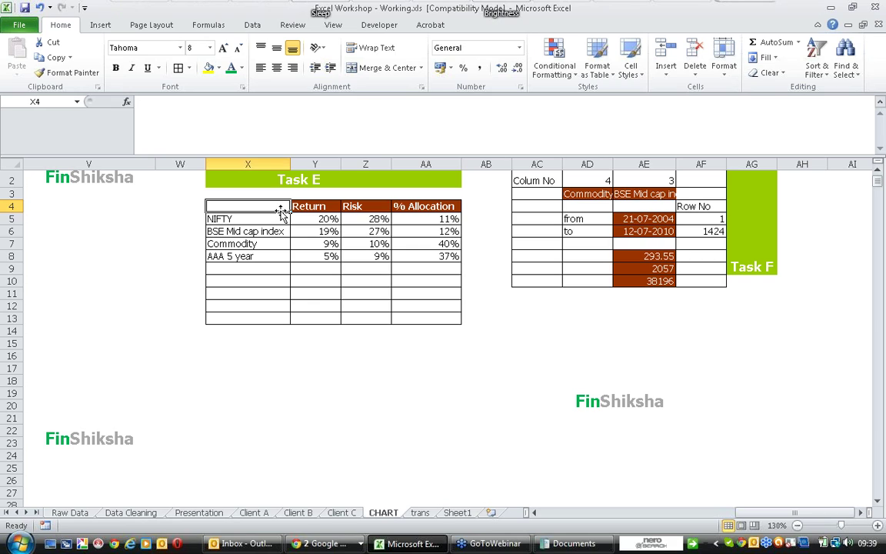
{"action": "left_click", "coordinate": [456, 259], "text": "shift"}
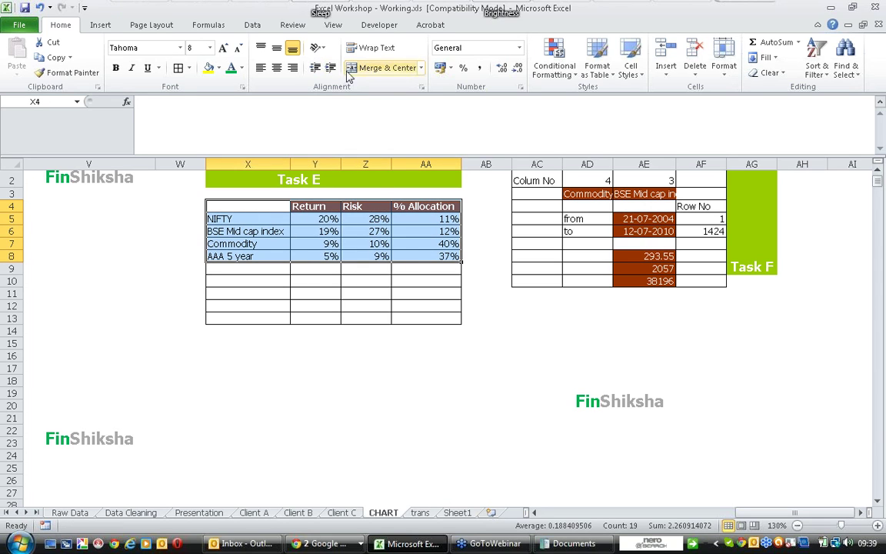
{"action": "left_click", "coordinate": [96, 26]}
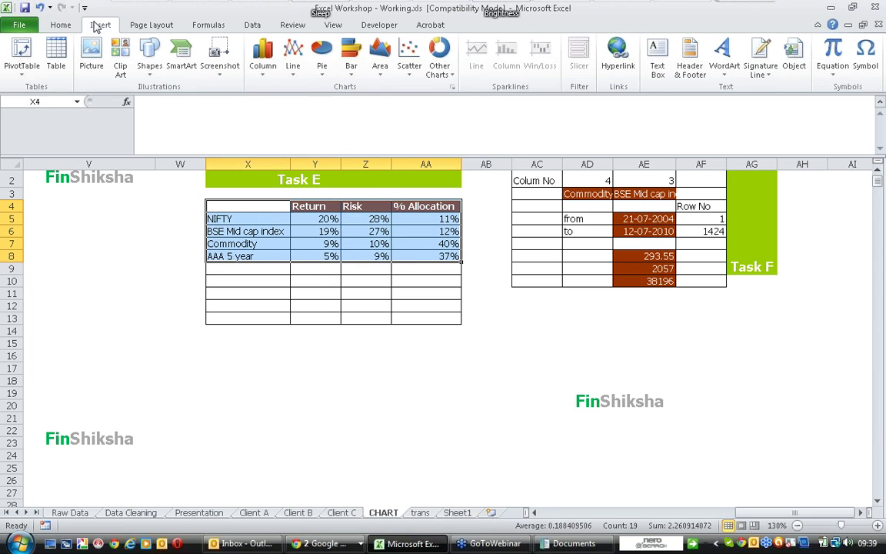
{"action": "left_click", "coordinate": [440, 68]}
{"action": "left_click", "coordinate": [485, 266]}
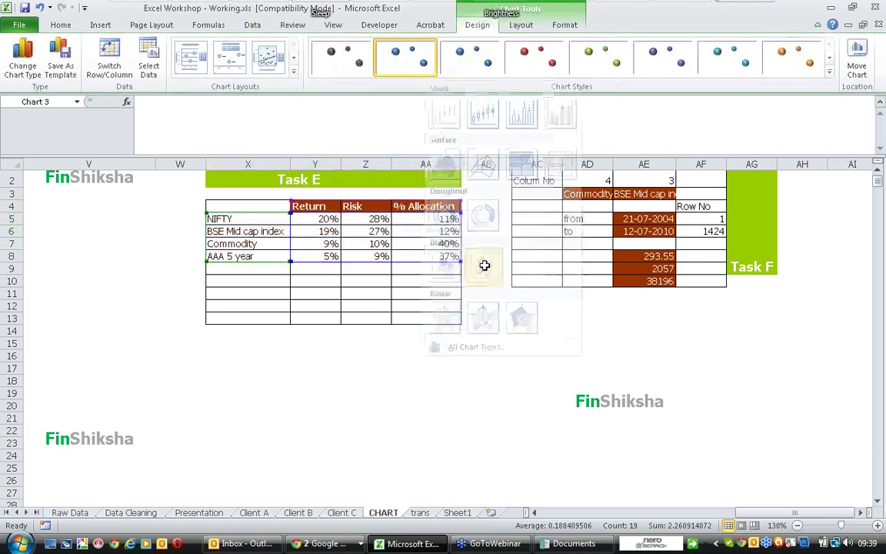
{"action": "left_click_drag", "start_coordinate": [381, 236], "coordinate": [324, 301]}
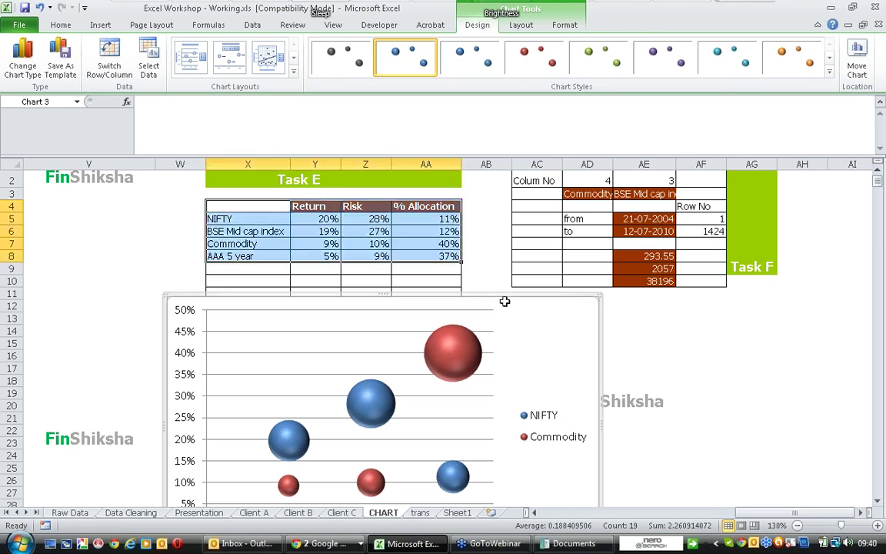
{"action": "key", "text": "Delete"}
{"action": "left_click", "coordinate": [348, 357]}
Insert a 3-D bubble chart from only the numeric values in Y5:AA8 and place it just below the Task E table.
{"action": "left_click", "coordinate": [323, 227]}
{"action": "left_click", "coordinate": [319, 222]}
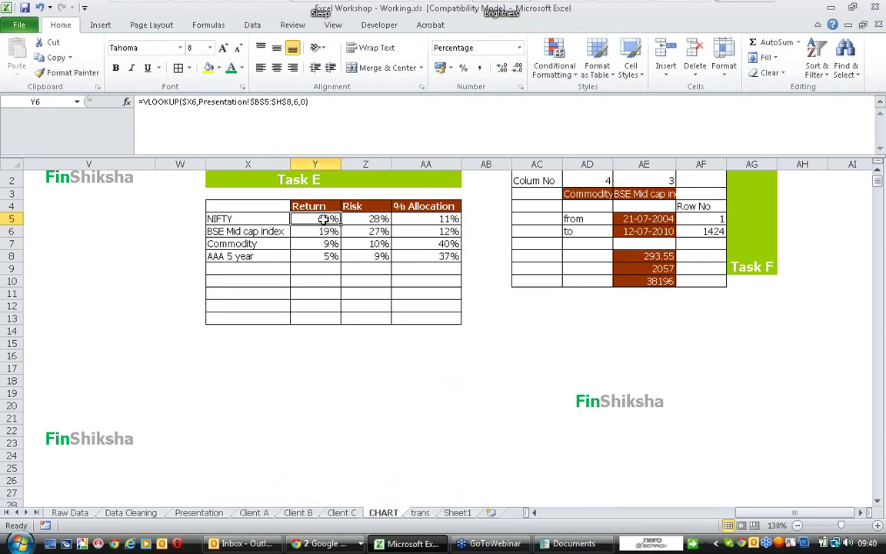
{"action": "left_click", "coordinate": [452, 257], "text": "shift"}
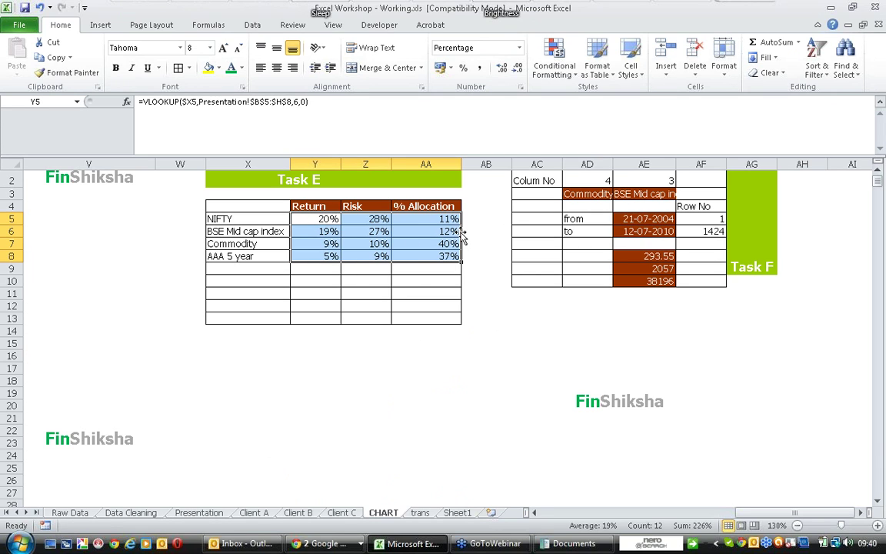
{"action": "left_click", "coordinate": [96, 24]}
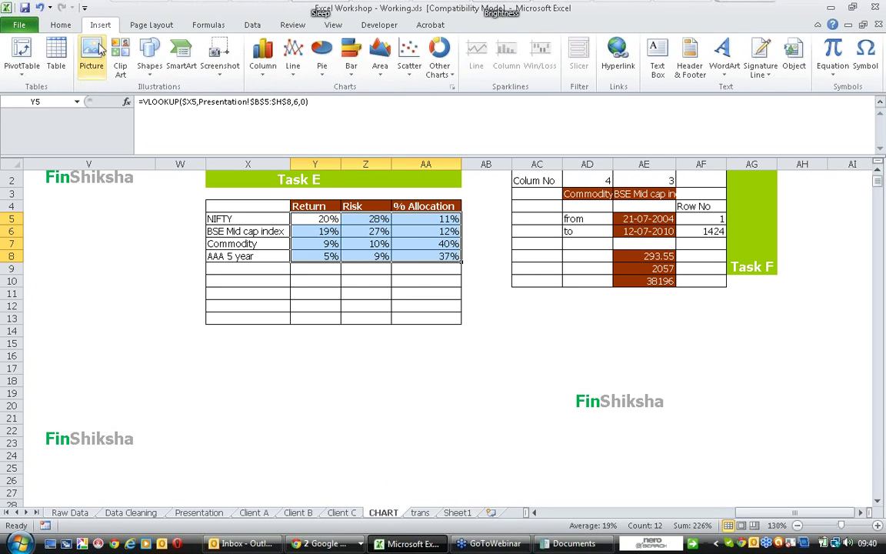
{"action": "left_click", "coordinate": [442, 71]}
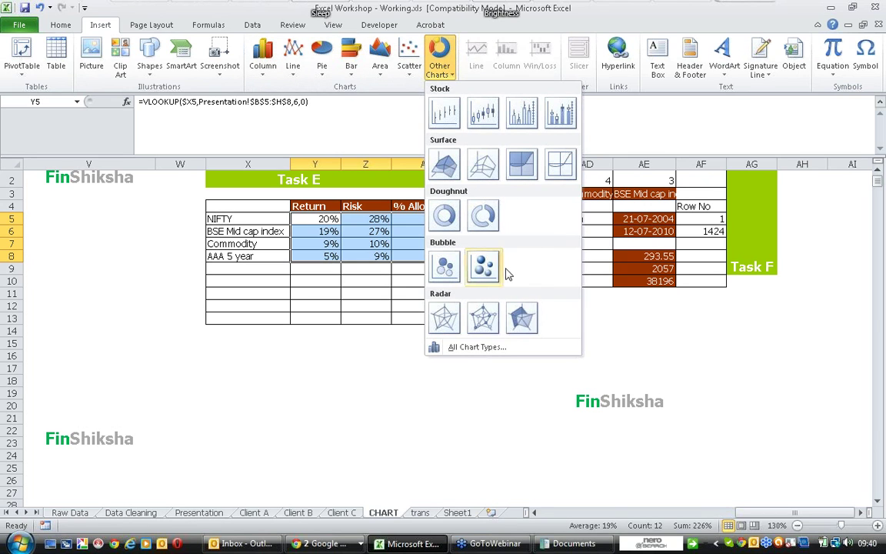
{"action": "left_click", "coordinate": [485, 266]}
{"action": "left_click_drag", "start_coordinate": [395, 224], "coordinate": [346, 344]}
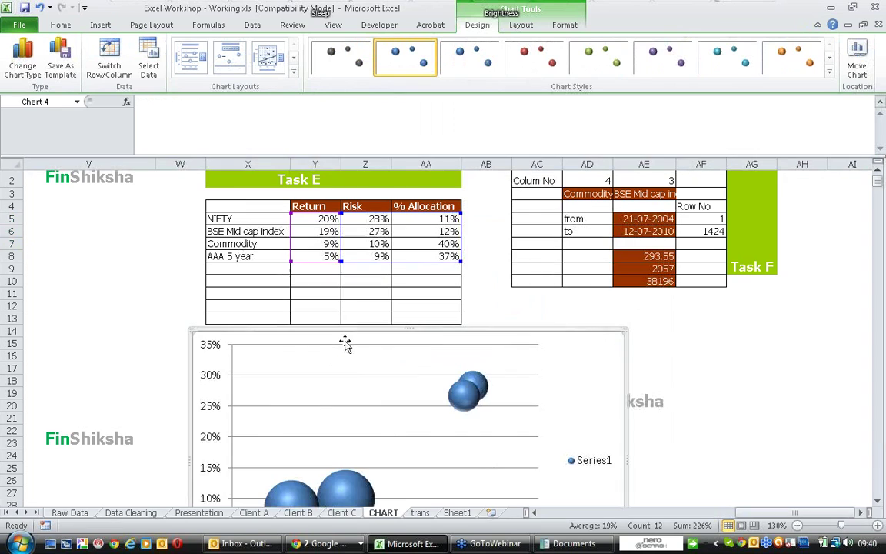
Remove the legend from the bubble chart.
{"action": "scroll", "coordinate": [690, 357], "scroll_direction": "down", "scroll_amount": 1}
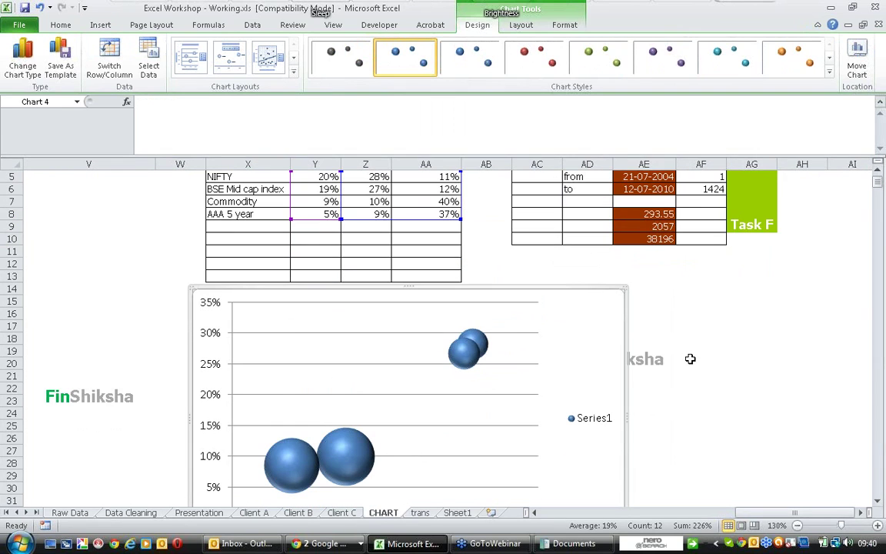
{"action": "left_click", "coordinate": [591, 422]}
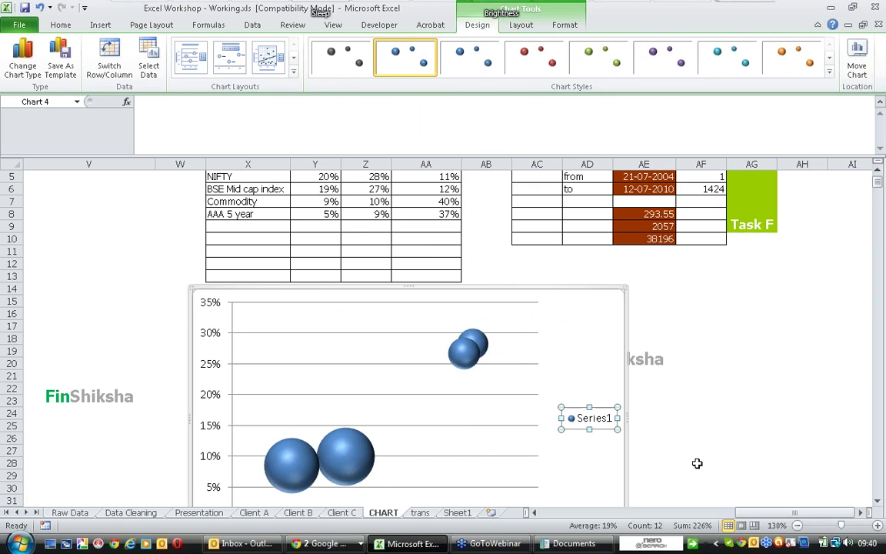
{"action": "key", "text": "Delete"}
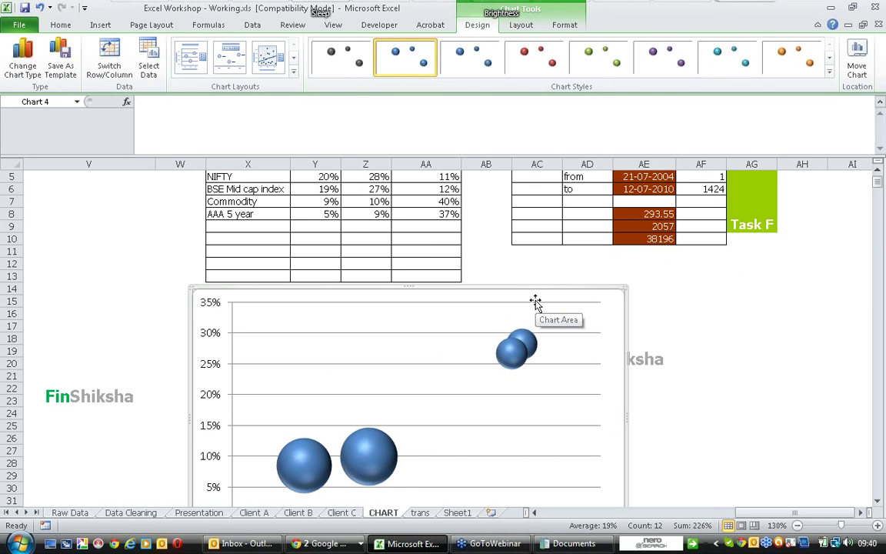
Add data labels to the bubbles showing the X value, Y value and bubble size.
{"action": "scroll", "coordinate": [535, 300], "scroll_direction": "down", "scroll_amount": 2}
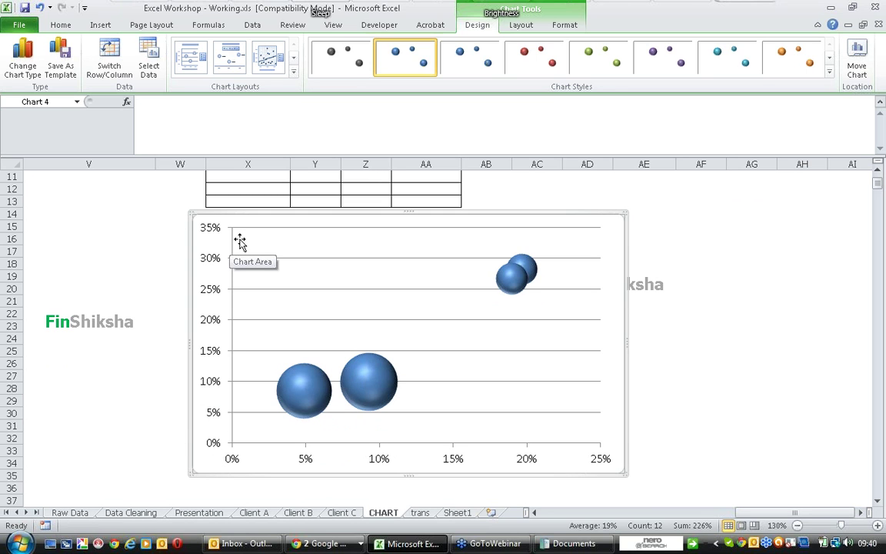
{"action": "scroll", "coordinate": [445, 399], "scroll_direction": "up", "scroll_amount": 3}
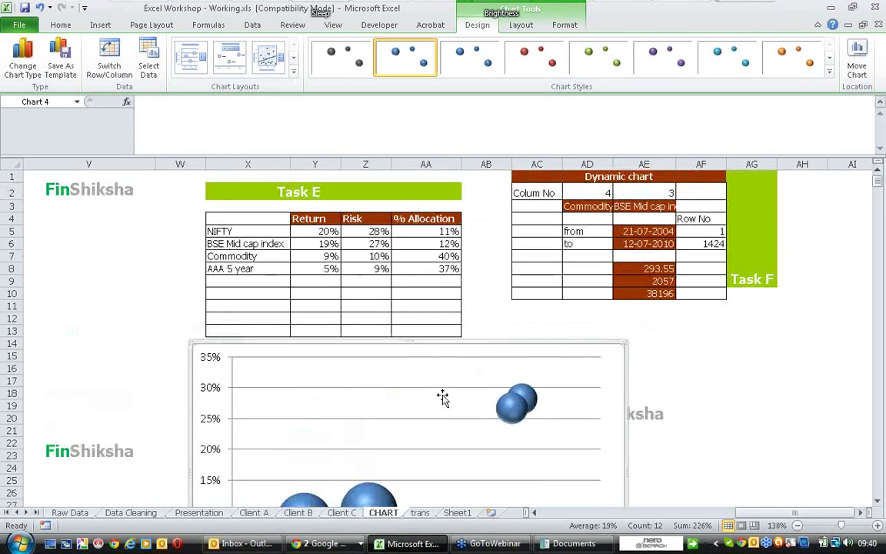
{"action": "scroll", "coordinate": [443, 346], "scroll_direction": "down", "scroll_amount": 2}
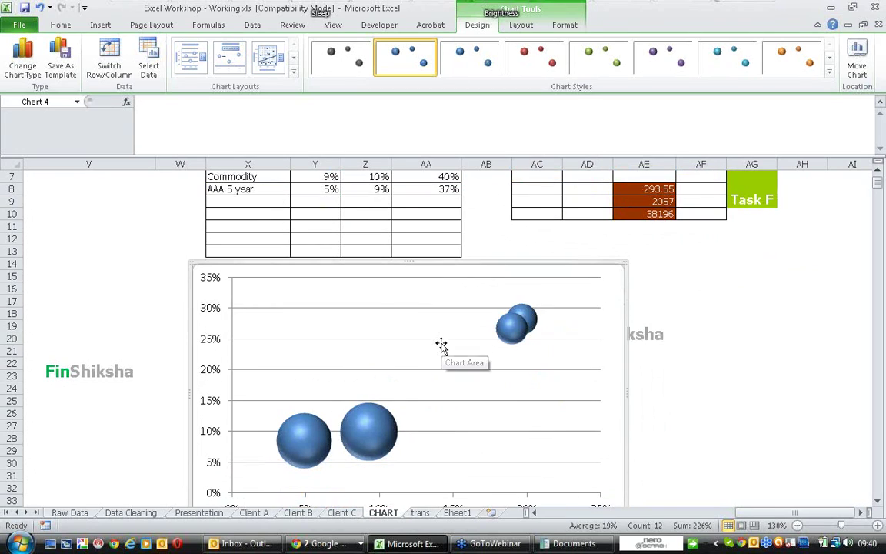
{"action": "left_click", "coordinate": [361, 389]}
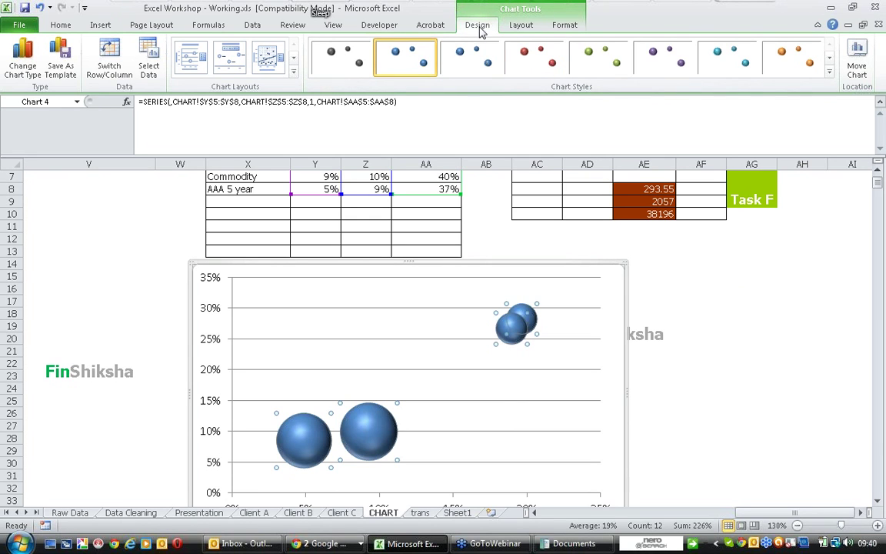
{"action": "left_click", "coordinate": [522, 28]}
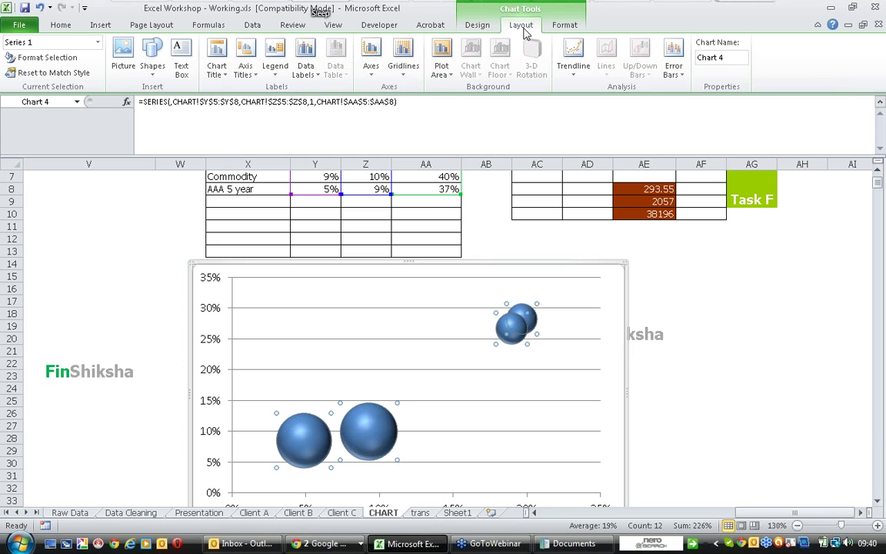
{"action": "left_click", "coordinate": [316, 75]}
{"action": "left_click", "coordinate": [394, 279]}
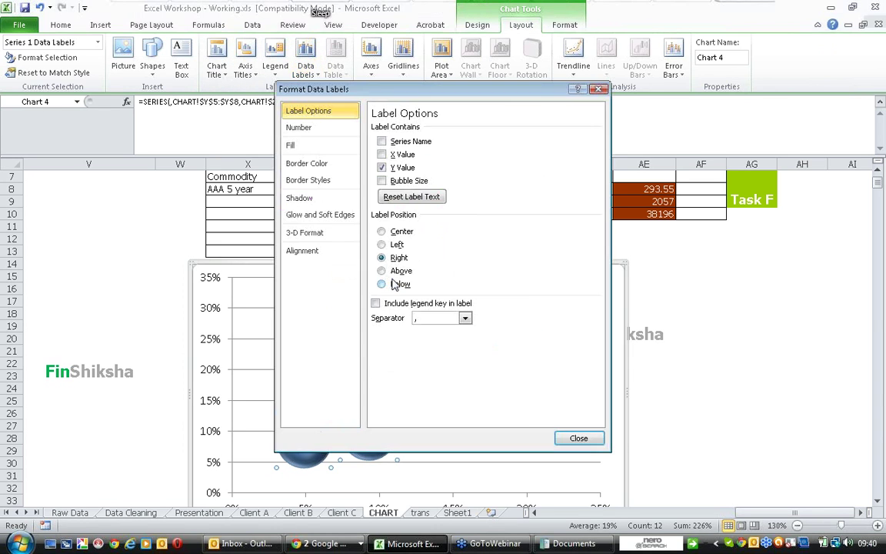
{"action": "left_click", "coordinate": [396, 156]}
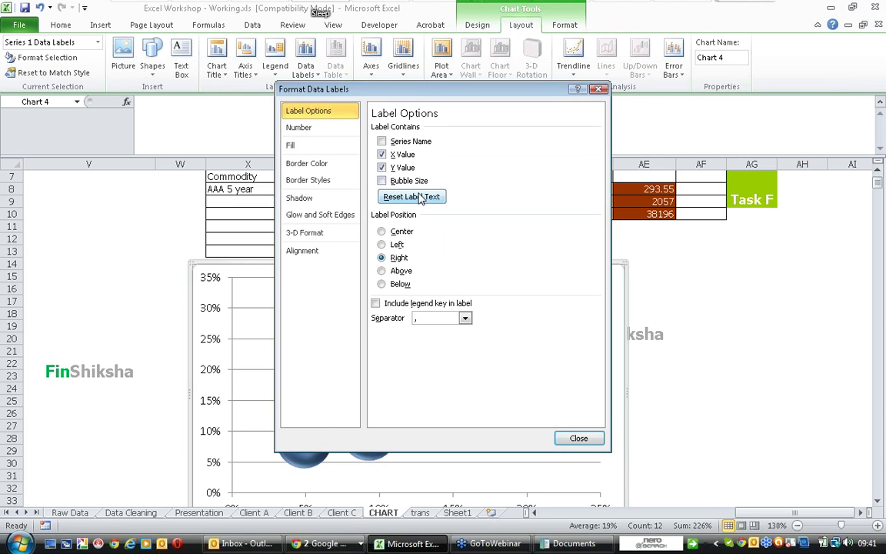
{"action": "left_click", "coordinate": [579, 437]}
{"action": "key", "text": "Escape"}
Move the BSE Mid cap index label below its bubble and the AAA 5 year label above its bubble.
{"action": "left_click", "coordinate": [555, 338]}
{"action": "left_click", "coordinate": [552, 336]}
{"action": "left_click_drag", "start_coordinate": [552, 336], "coordinate": [526, 357]}
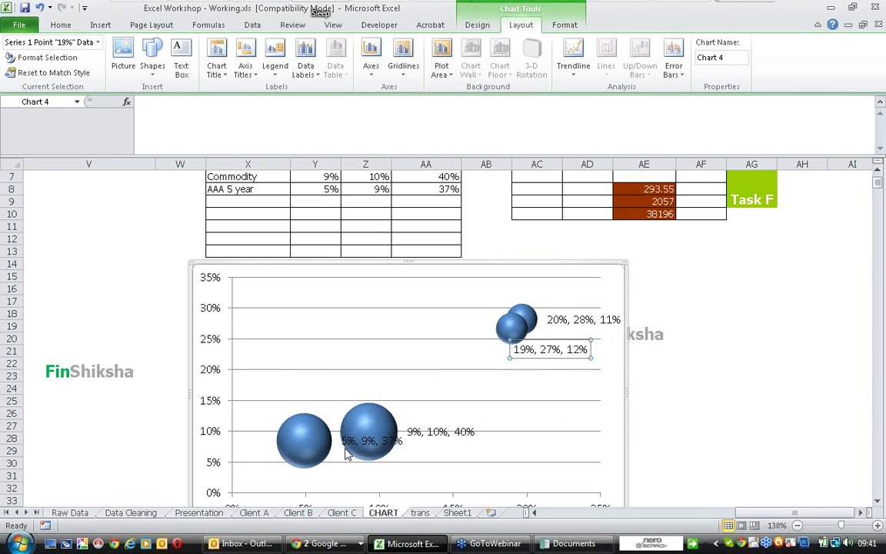
{"action": "left_click_drag", "start_coordinate": [346, 441], "coordinate": [283, 386]}
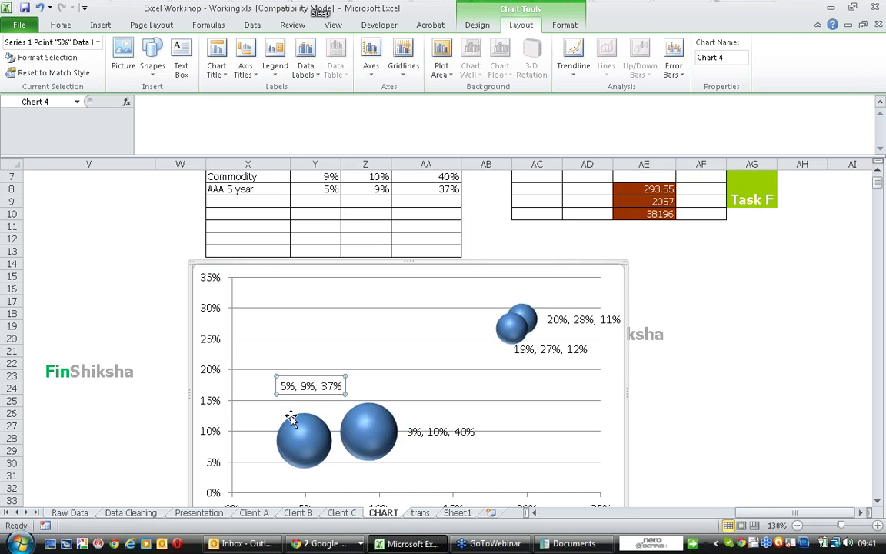
Add a centered overlay title reading "Asset Allocation" to the bubble chart.
{"action": "scroll", "coordinate": [358, 388], "scroll_direction": "up", "scroll_amount": 2}
{"action": "scroll", "coordinate": [357, 394], "scroll_direction": "down", "scroll_amount": 1}
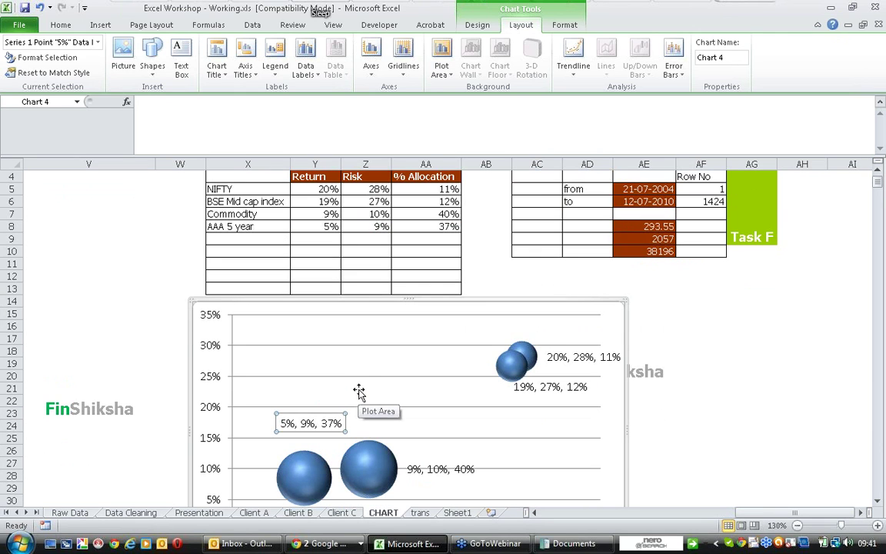
{"action": "left_click", "coordinate": [405, 315]}
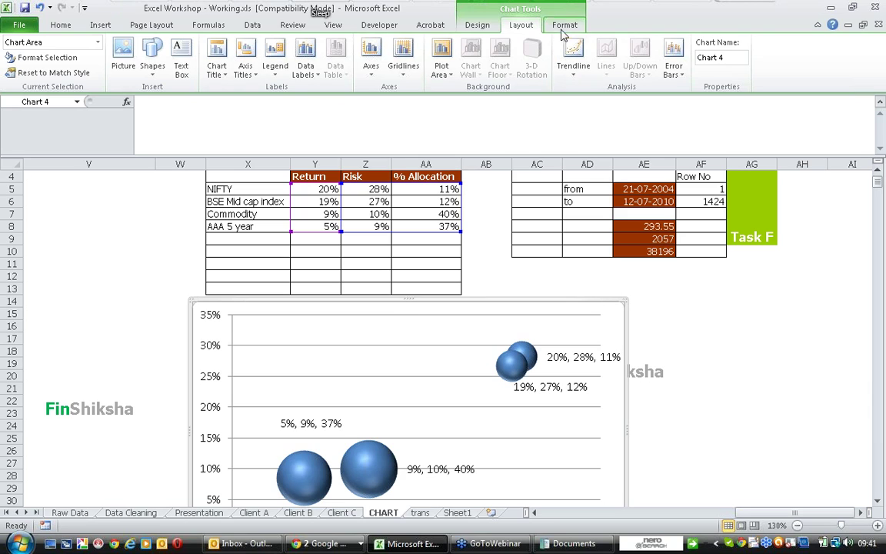
{"action": "left_click", "coordinate": [254, 80]}
{"action": "left_click", "coordinate": [213, 71]}
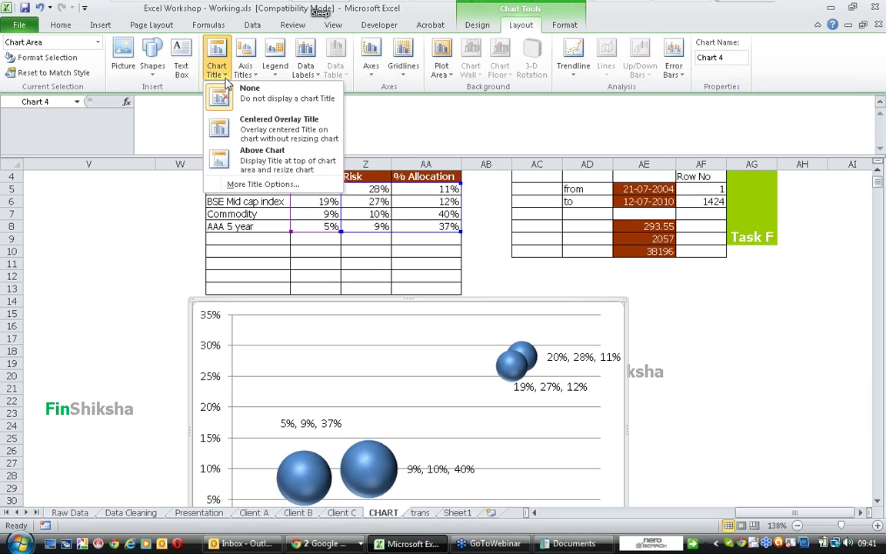
{"action": "left_click", "coordinate": [254, 118]}
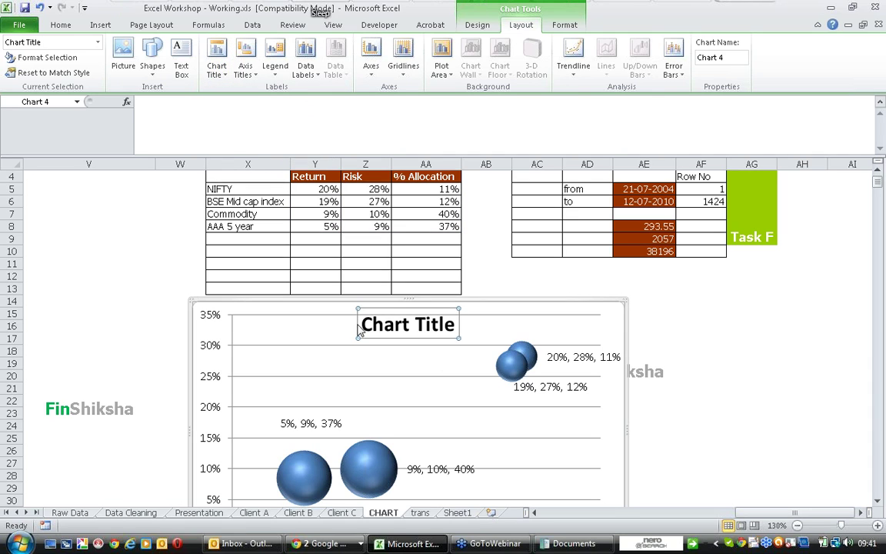
{"action": "left_click_drag", "start_coordinate": [363, 324], "coordinate": [475, 331]}
{"action": "type", "text": "As"}
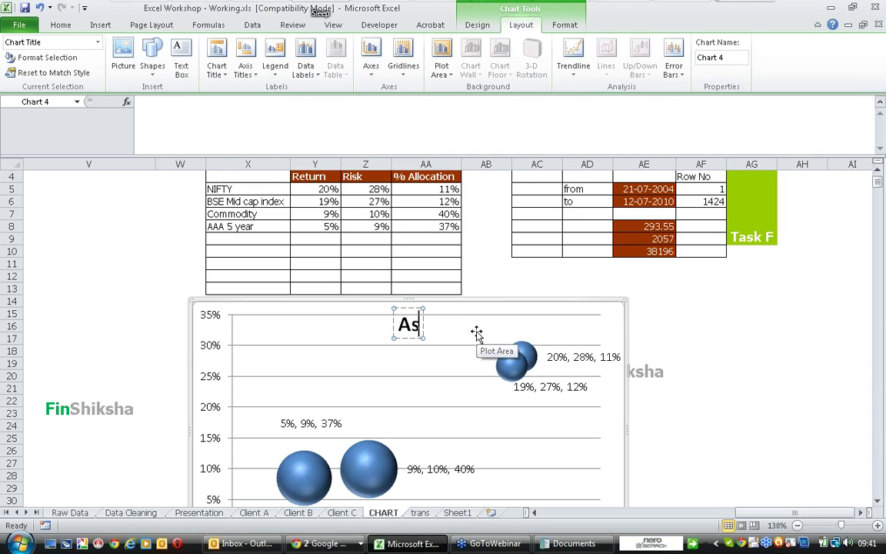
{"action": "type", "text": "set Alloca"}
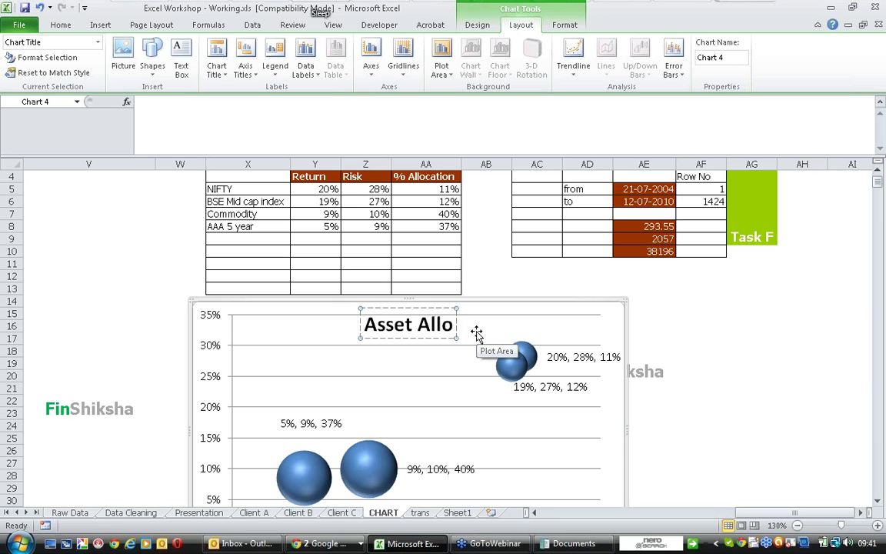
{"action": "type", "text": "tion"}
{"action": "left_click", "coordinate": [782, 335]}
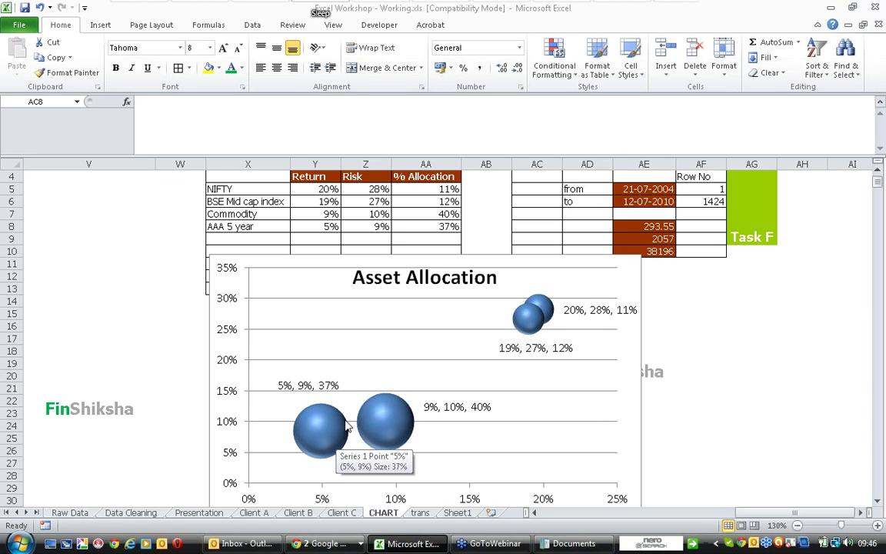
Delete the "Asset Allocation" bubble chart from the CHART sheet.
{"action": "scroll", "coordinate": [173, 344], "scroll_direction": "down", "scroll_amount": 1}
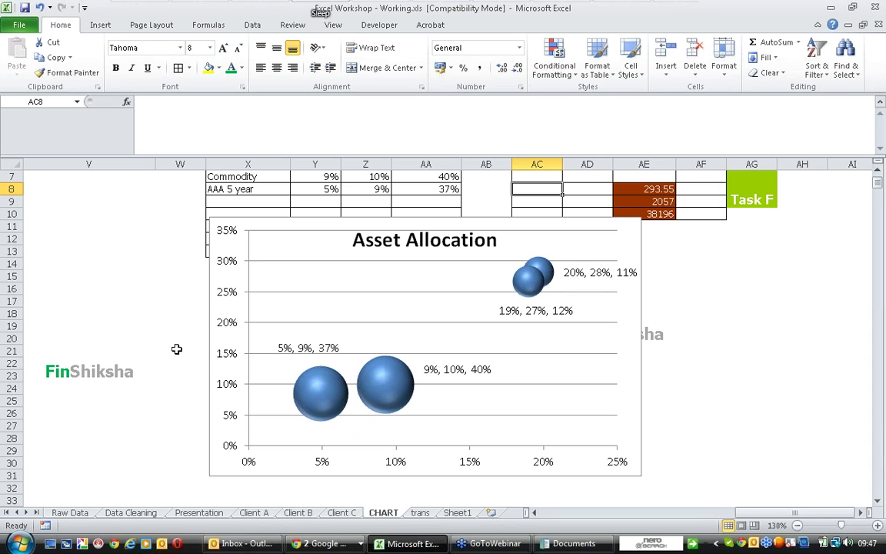
{"action": "left_click", "coordinate": [351, 228]}
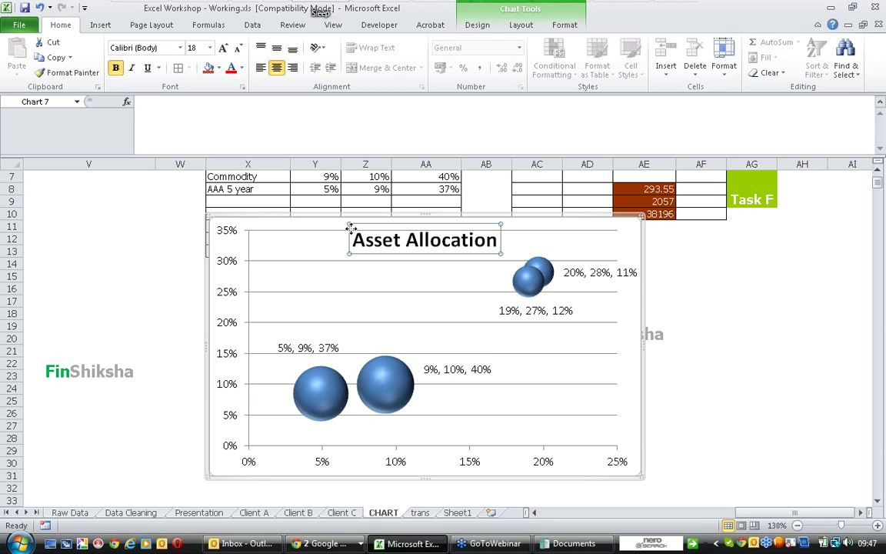
{"action": "left_click", "coordinate": [330, 223]}
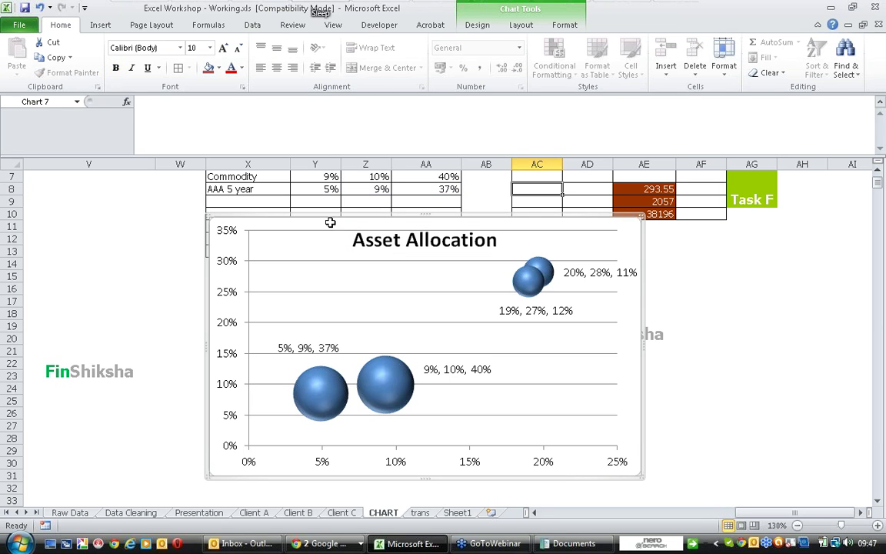
{"action": "key", "text": "Delete"}
{"action": "left_click", "coordinate": [361, 313]}
{"action": "scroll", "coordinate": [338, 285], "scroll_direction": "up", "scroll_amount": 2}
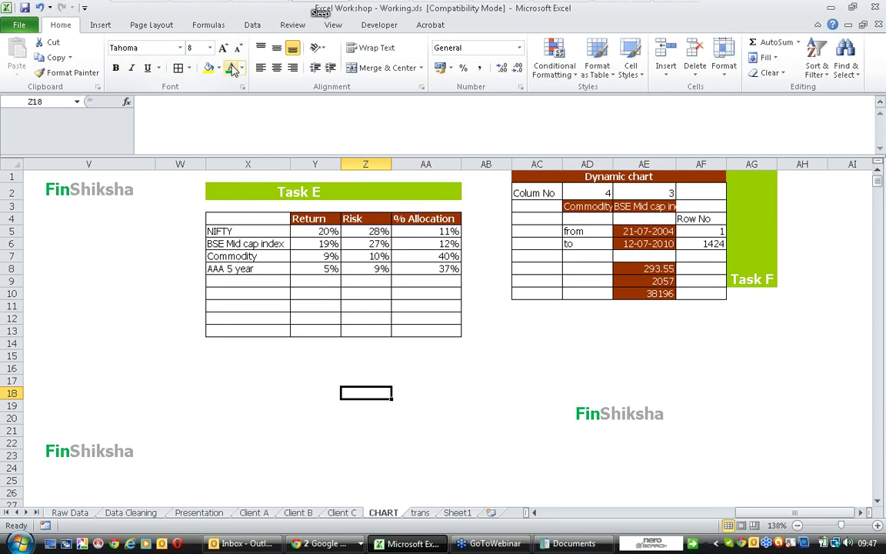
Insert an empty 2-D bubble chart without preselected data and place it just below the Task E table.
{"action": "left_click", "coordinate": [242, 394]}
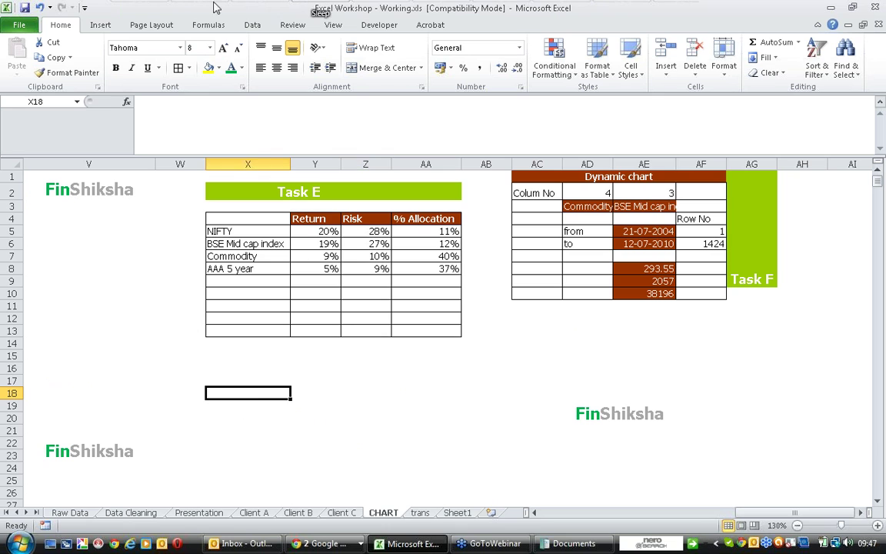
{"action": "left_click", "coordinate": [100, 24]}
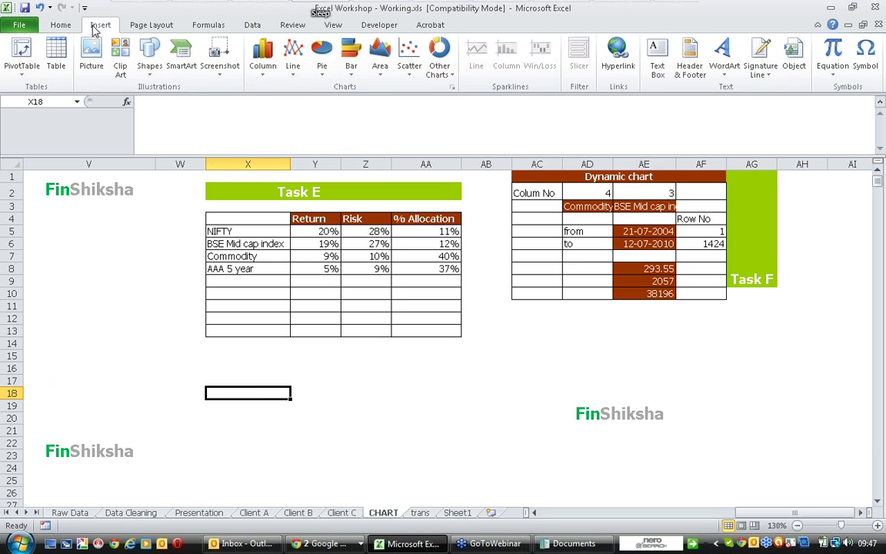
{"action": "left_click", "coordinate": [439, 60]}
{"action": "left_click", "coordinate": [479, 273]}
{"action": "left_click_drag", "start_coordinate": [392, 217], "coordinate": [319, 359]}
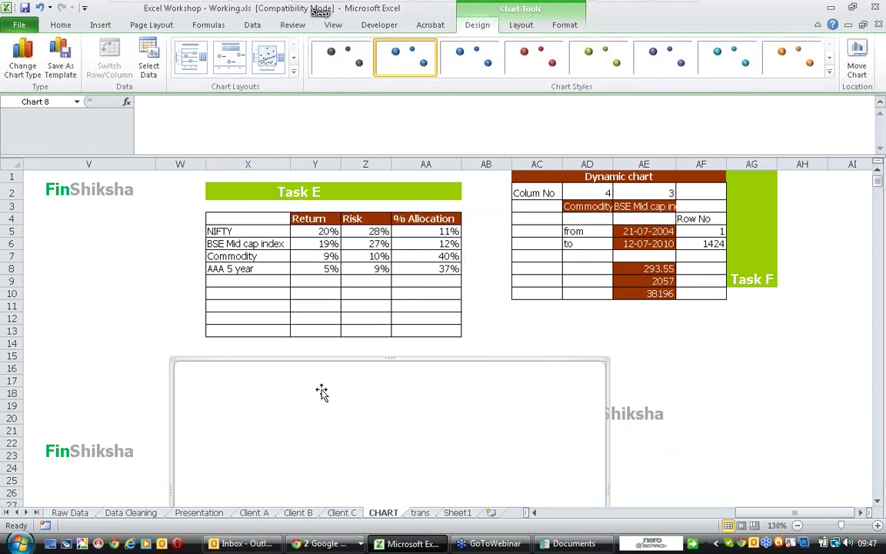
Add a data series to the empty chart with its name from X5 (NIFTY) and its X value from Y5.
{"action": "right_click", "coordinate": [321, 390]}
{"action": "left_click", "coordinate": [369, 266]}
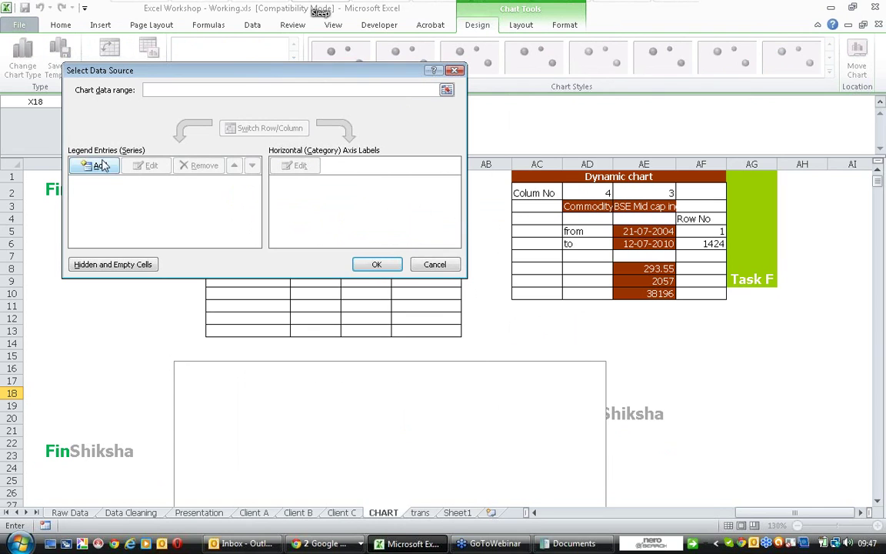
{"action": "left_click", "coordinate": [110, 172]}
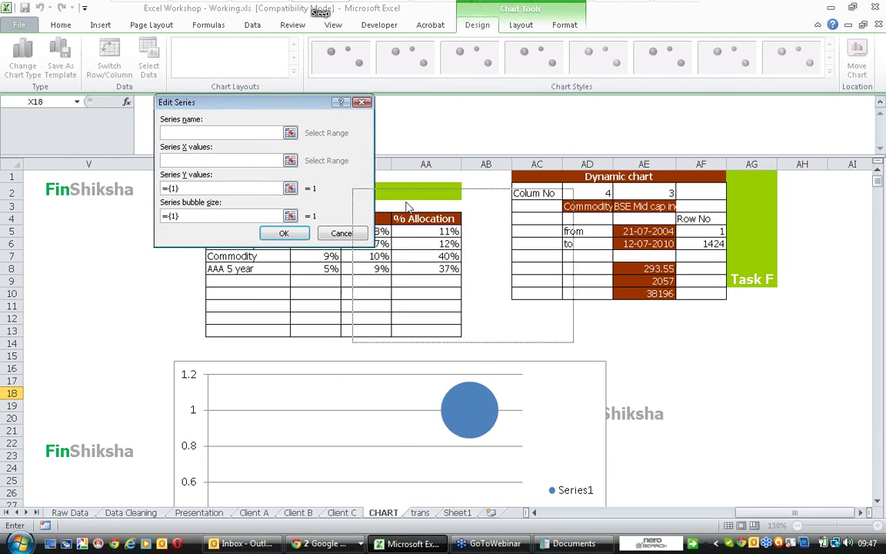
{"action": "left_click_drag", "start_coordinate": [475, 307], "coordinate": [476, 313]}
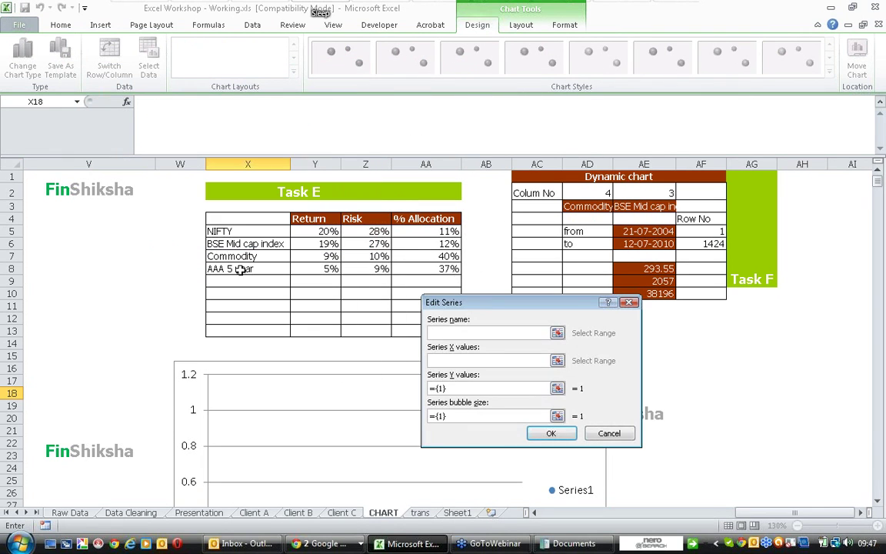
{"action": "left_click", "coordinate": [235, 232]}
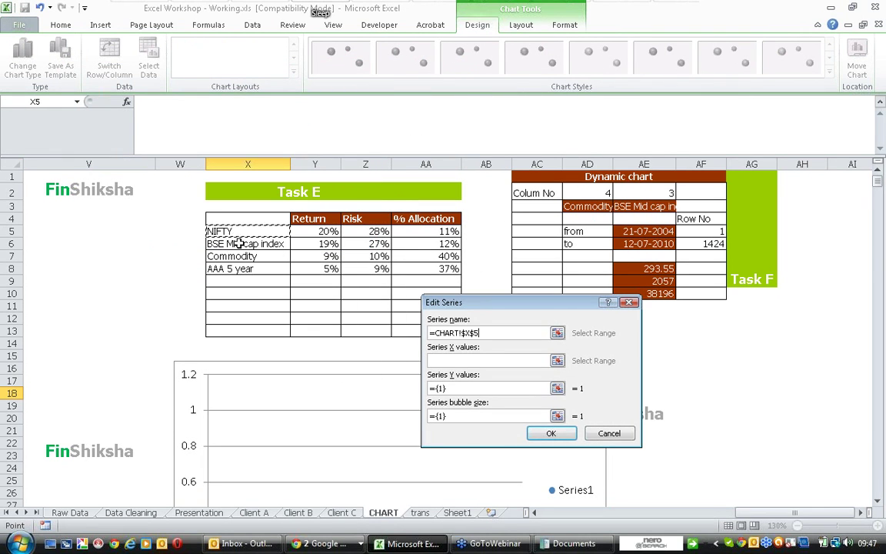
{"action": "left_click", "coordinate": [557, 360]}
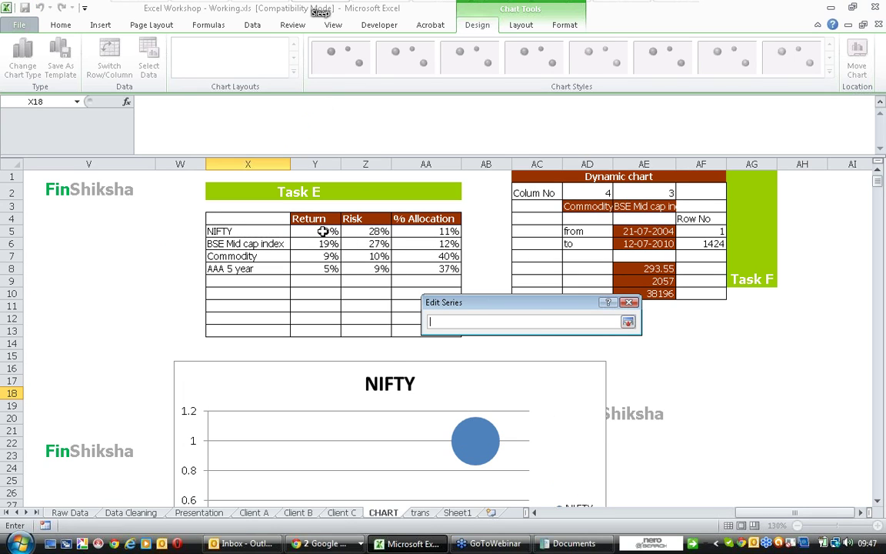
{"action": "left_click", "coordinate": [323, 232]}
{"action": "left_click", "coordinate": [629, 323]}
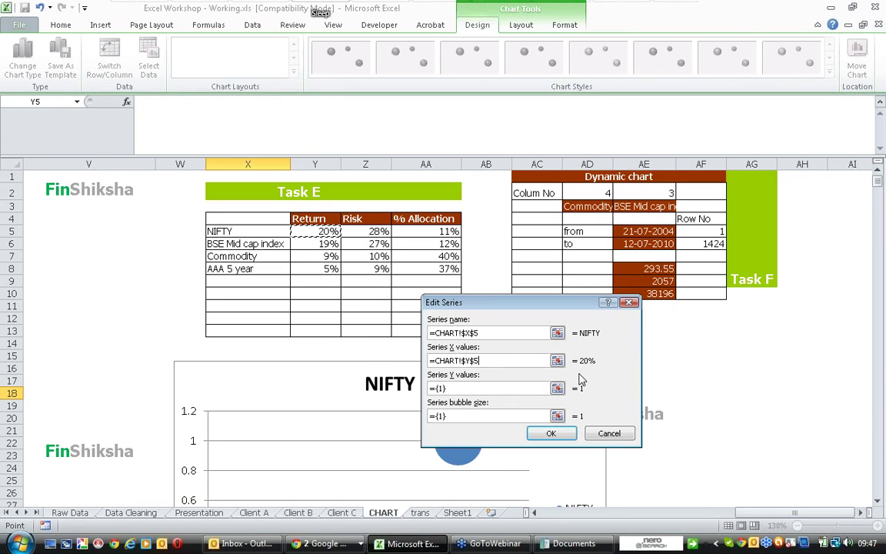
Set the NIFTY series' Y value to Z5 and bubble size to AA5, and accept the series.
{"action": "left_click", "coordinate": [612, 394]}
{"action": "left_click", "coordinate": [364, 232]}
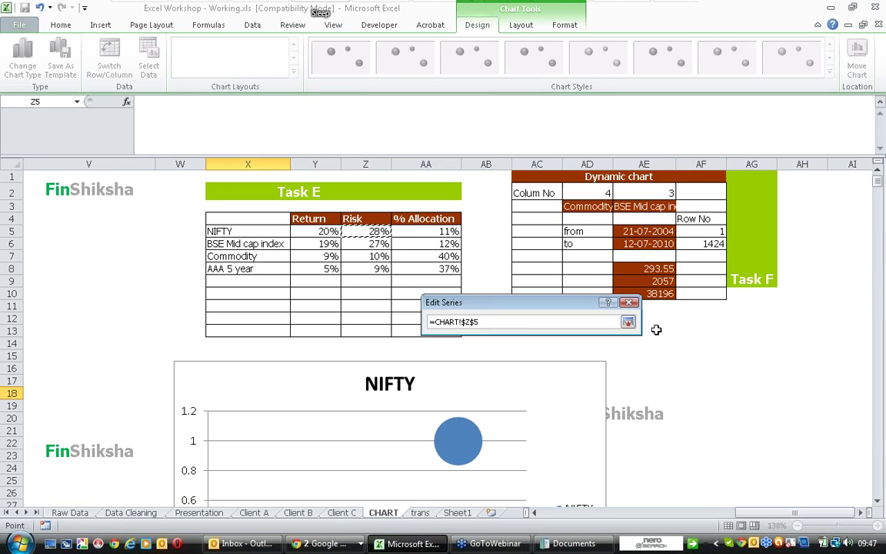
{"action": "left_click", "coordinate": [628, 323]}
{"action": "left_click", "coordinate": [557, 416]}
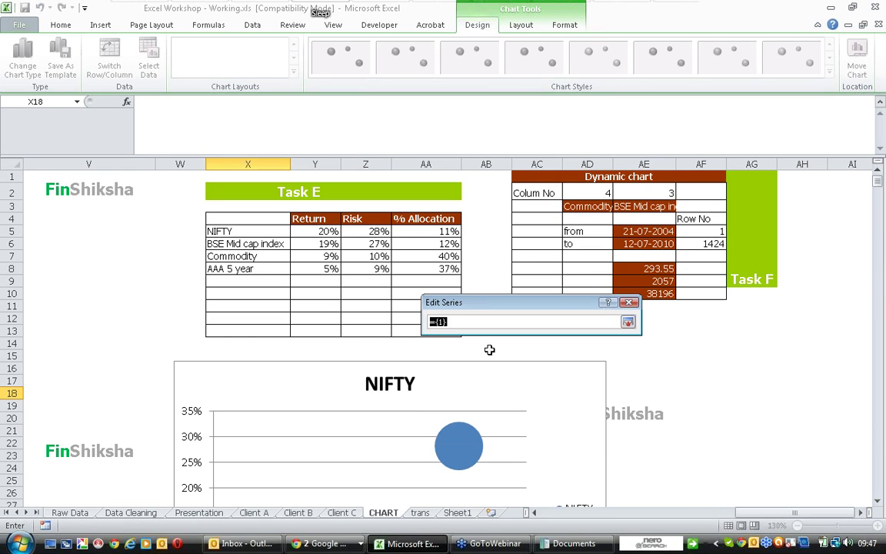
{"action": "left_click", "coordinate": [435, 234]}
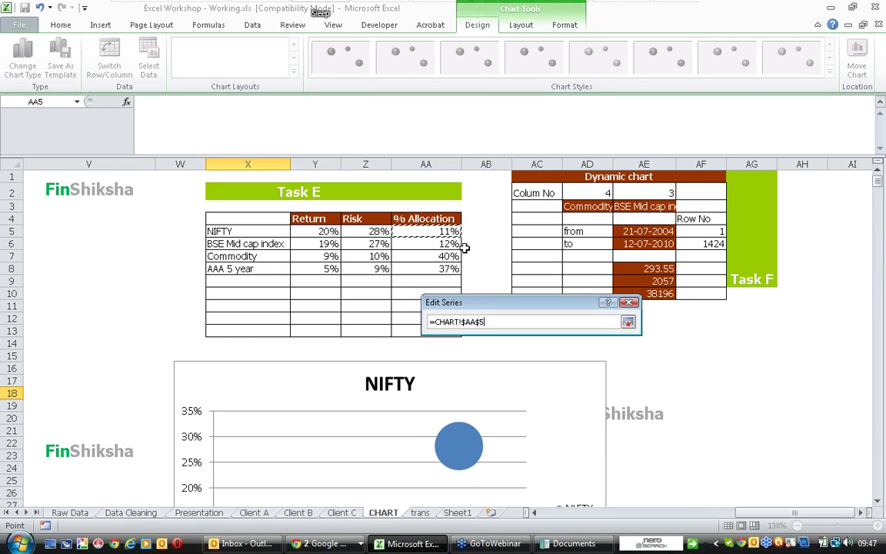
{"action": "left_click", "coordinate": [628, 322]}
{"action": "left_click", "coordinate": [564, 436]}
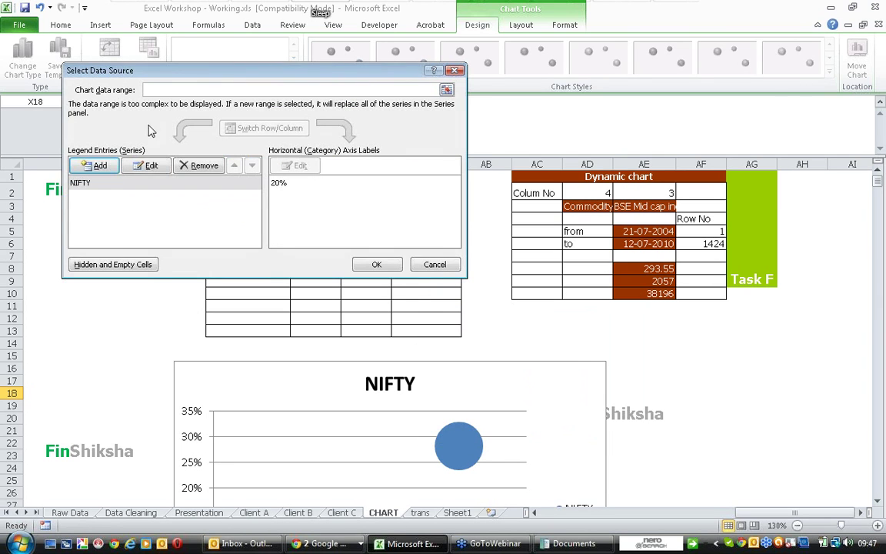
Add a second series named from X6 (BSE Mid cap index), with its X value from Y6 and Y value from Z6.
{"action": "left_click", "coordinate": [99, 166]}
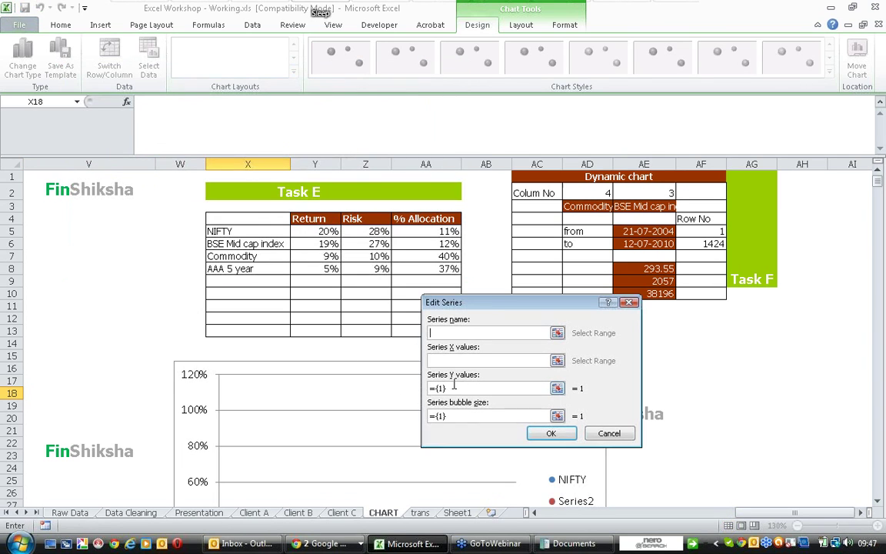
{"action": "left_click", "coordinate": [239, 242]}
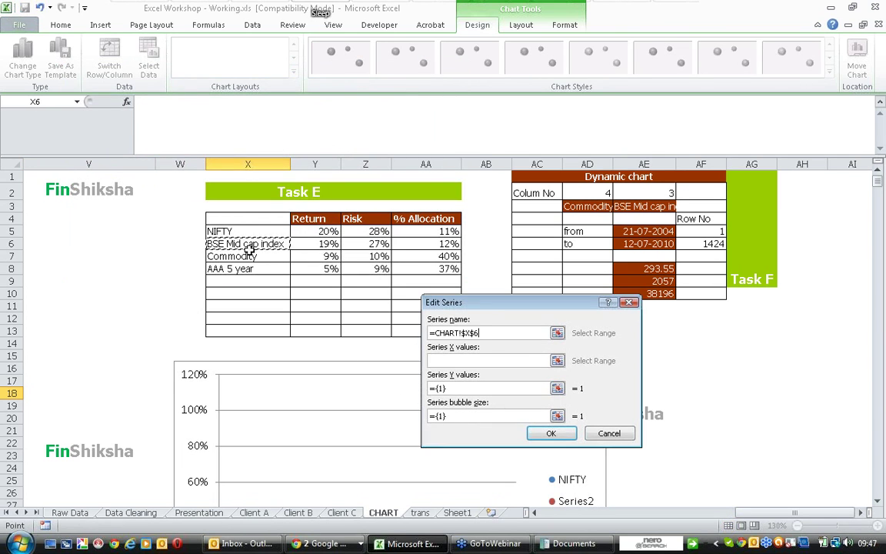
{"action": "left_click", "coordinate": [521, 359]}
{"action": "left_click", "coordinate": [327, 244]}
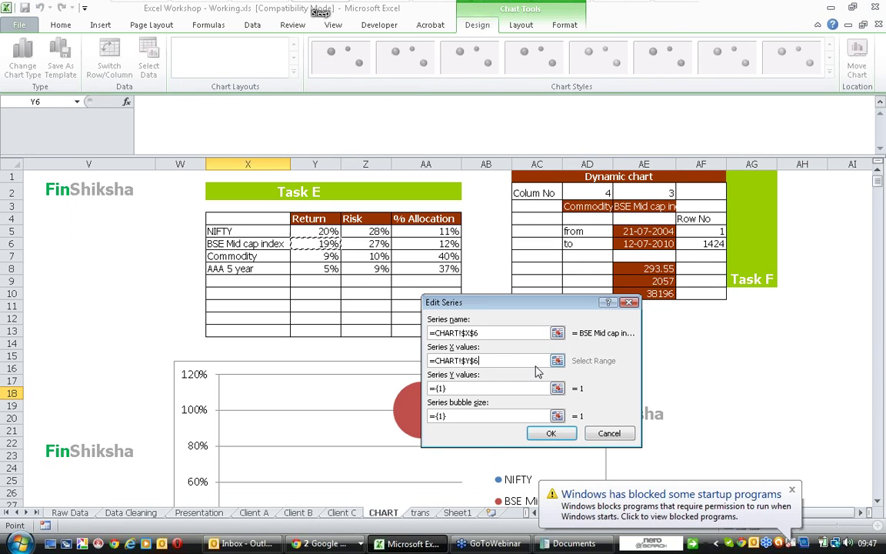
{"action": "left_click", "coordinate": [518, 387]}
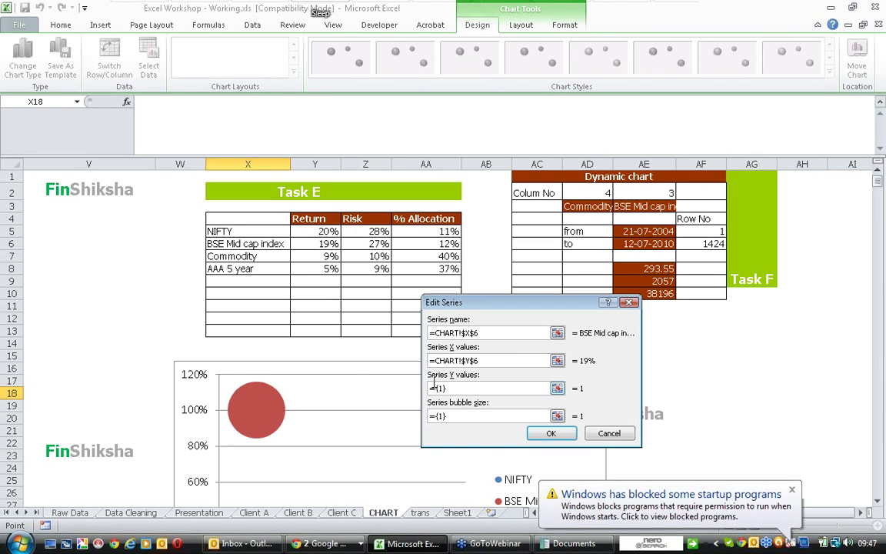
{"action": "key", "text": "Tab"}
{"action": "left_click", "coordinate": [380, 244]}
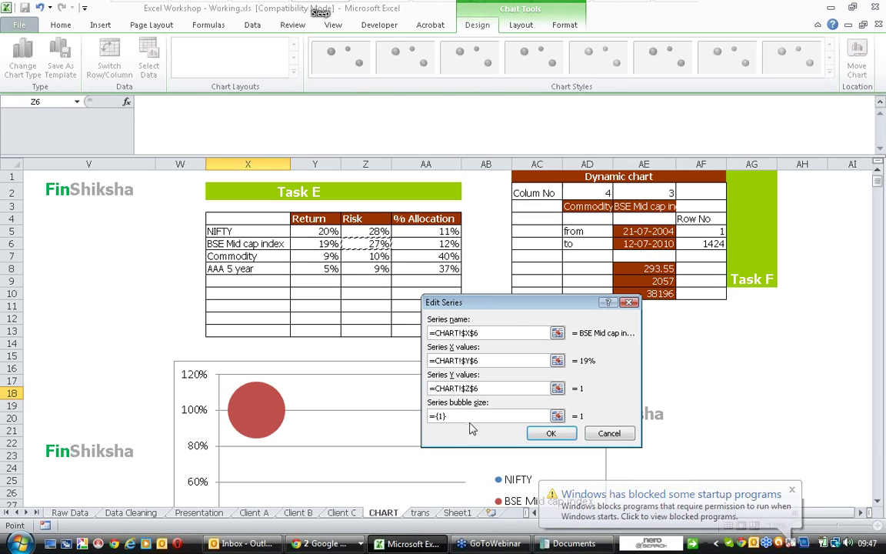
Try to set the BSE Mid cap index series' bubble size from its % Allocation in AA6.
{"action": "key", "text": "Tab"}
{"action": "key", "text": "End"}
{"action": "type", "text": "+"}
{"action": "left_click", "coordinate": [425, 243]}
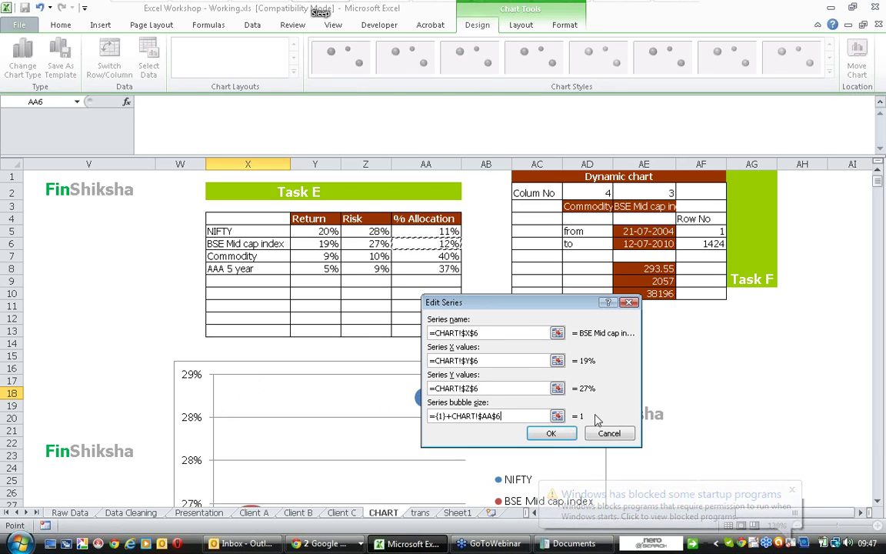
{"action": "left_click", "coordinate": [550, 435]}
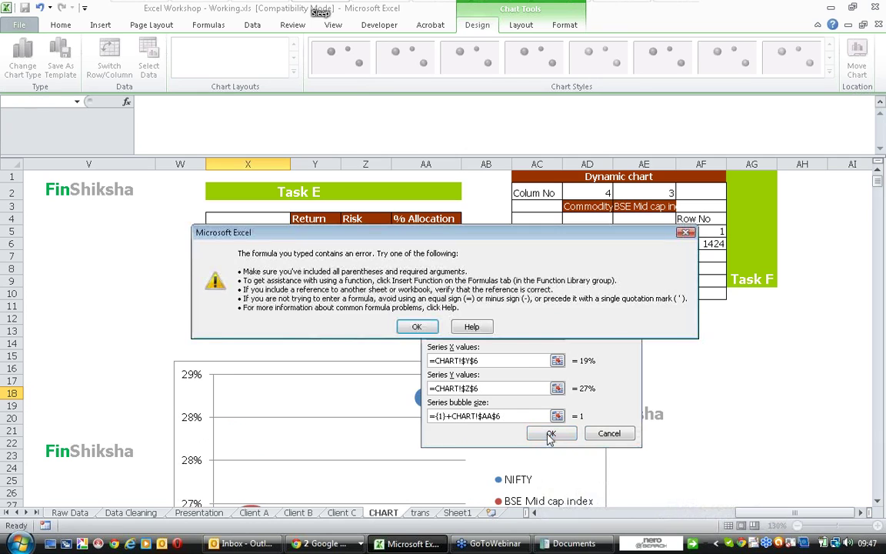
{"action": "key", "text": "Return"}
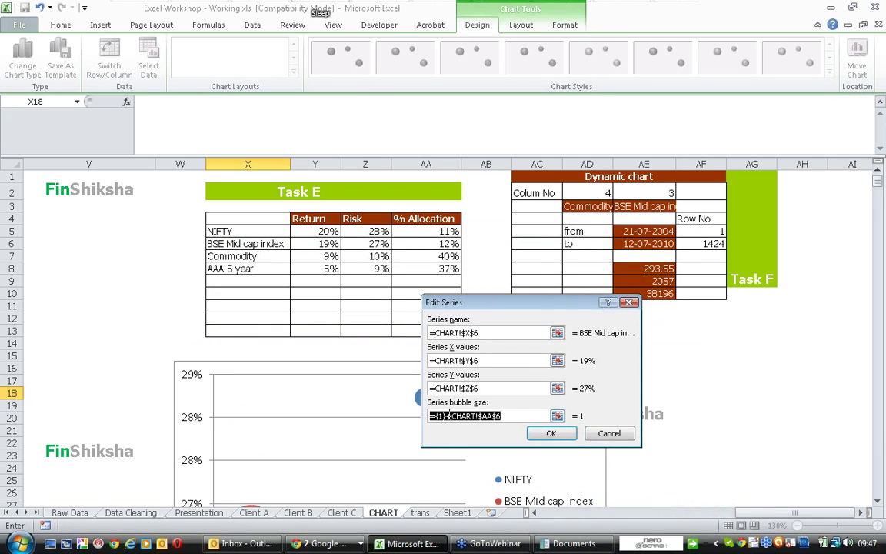
Remove the leftover {1}+ from the bubble size formula, keeping the AA6 reference, and accept the BSE Mid cap index series.
{"action": "left_click", "coordinate": [454, 415]}
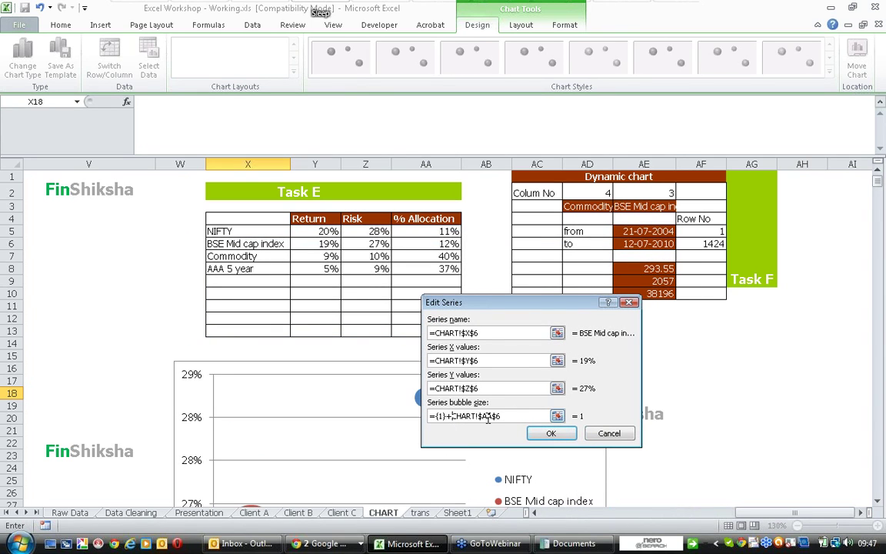
{"action": "key", "text": "BackSpace"}
{"action": "key", "text": "BackSpace"}
{"action": "key", "text": "BackSpace"}
{"action": "left_click", "coordinate": [551, 433]}
Add a third series named from X7 (Commodity), with its X value from Y7.
{"action": "left_click", "coordinate": [100, 166]}
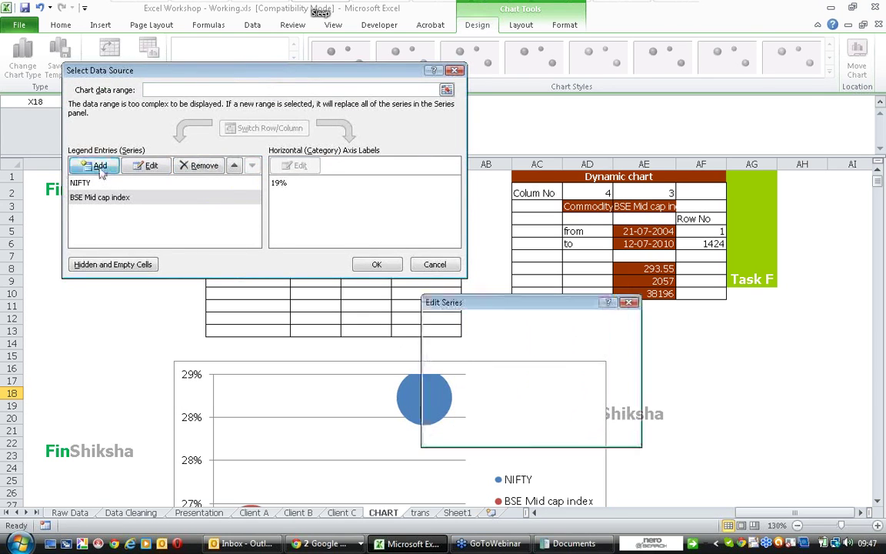
{"action": "left_click", "coordinate": [262, 262]}
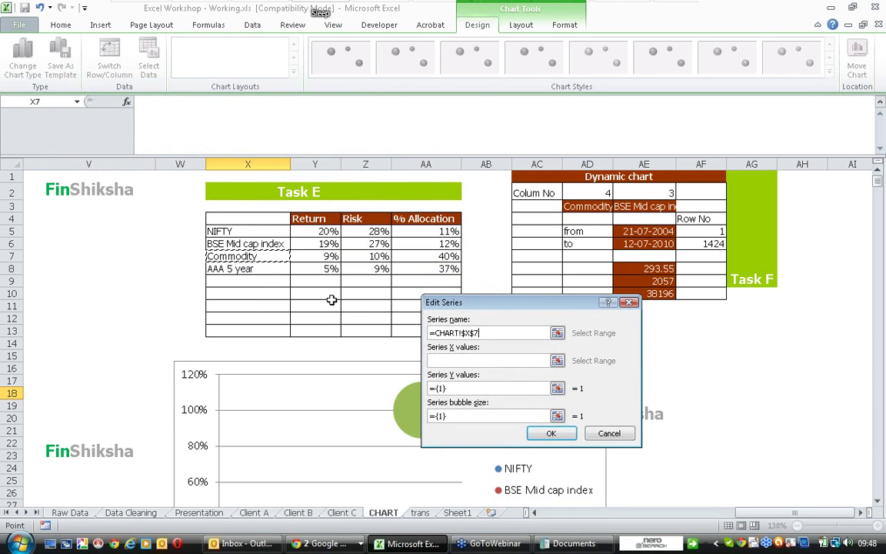
{"action": "key", "text": "Tab"}
{"action": "left_click", "coordinate": [312, 255]}
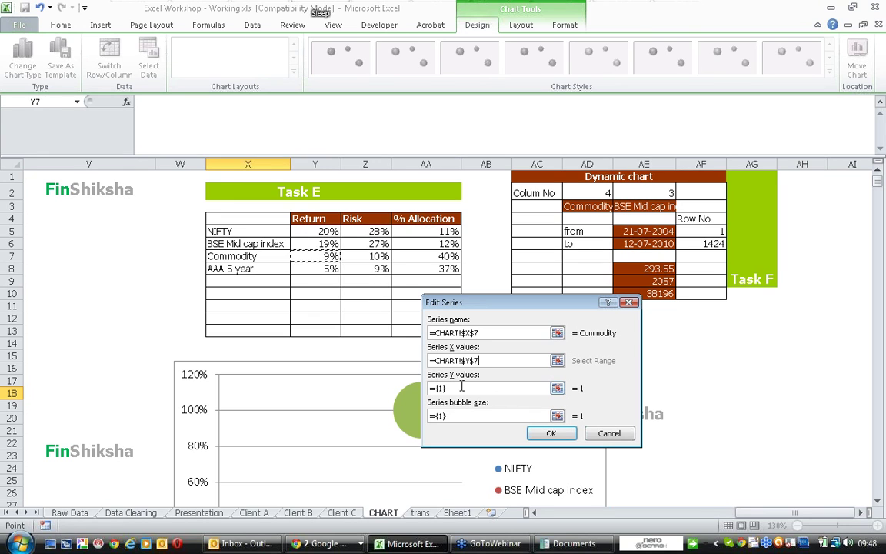
Set the Commodity series' Y value to Z7 and bubble size to AA7, replacing the default {1} entries, and accept the series.
{"action": "left_click", "coordinate": [352, 254]}
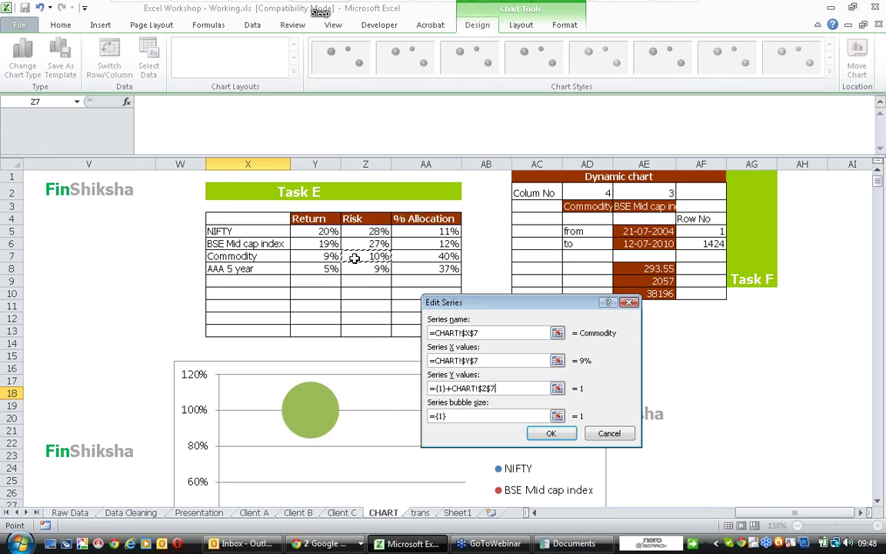
{"action": "left_click_drag", "start_coordinate": [509, 388], "coordinate": [303, 371]}
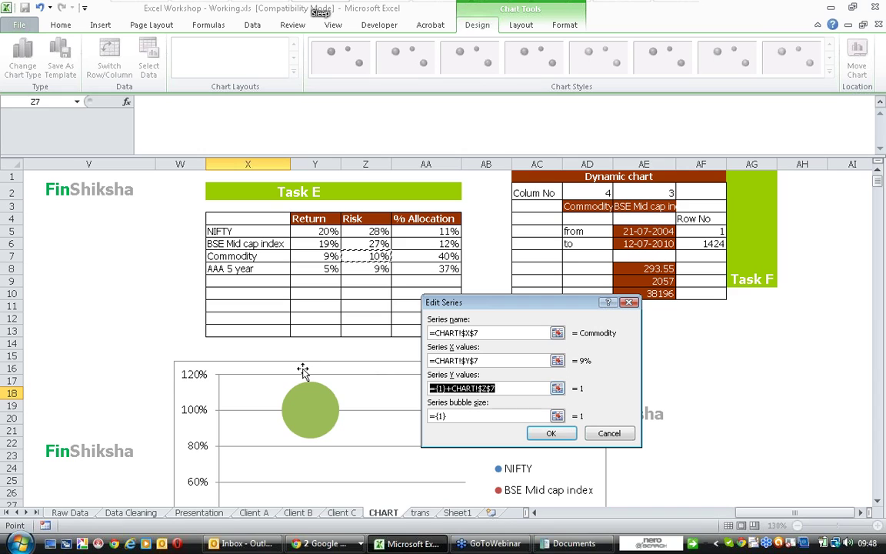
{"action": "left_click", "coordinate": [369, 255]}
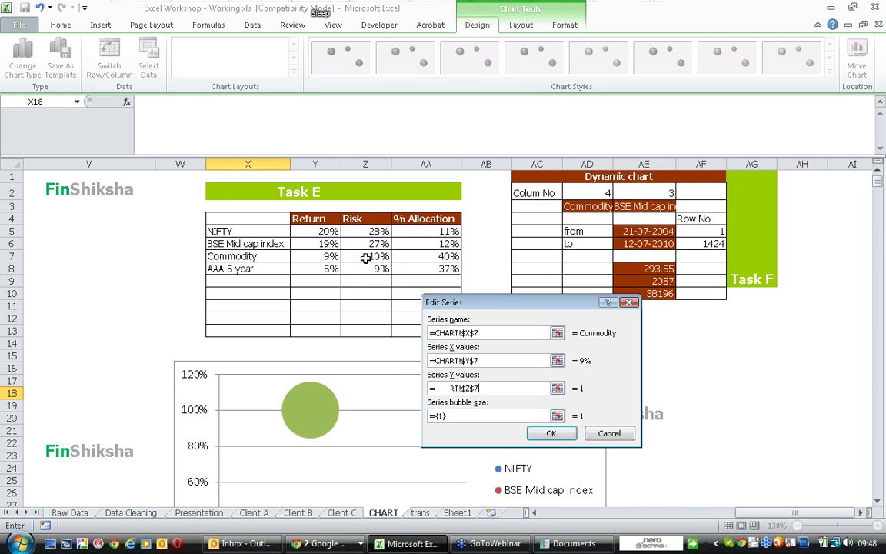
{"action": "left_click", "coordinate": [558, 415]}
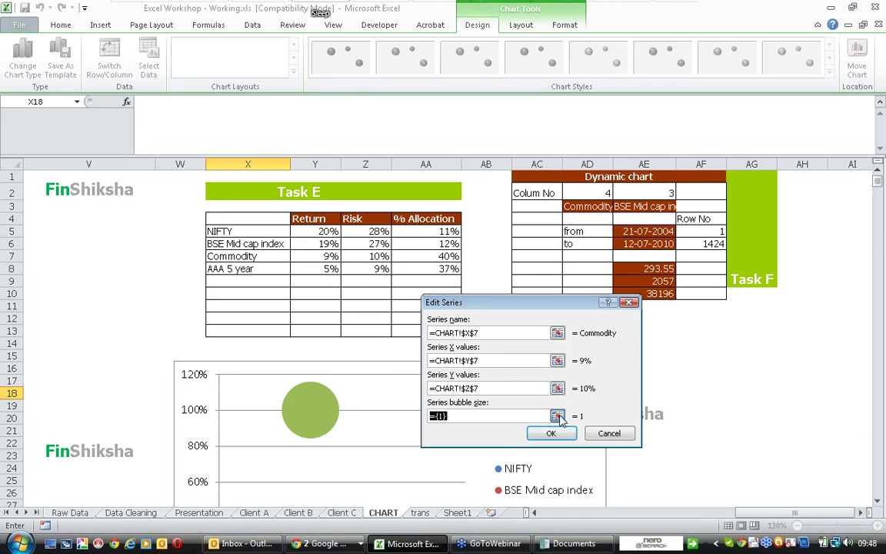
{"action": "left_click", "coordinate": [449, 256]}
{"action": "left_click", "coordinate": [628, 321]}
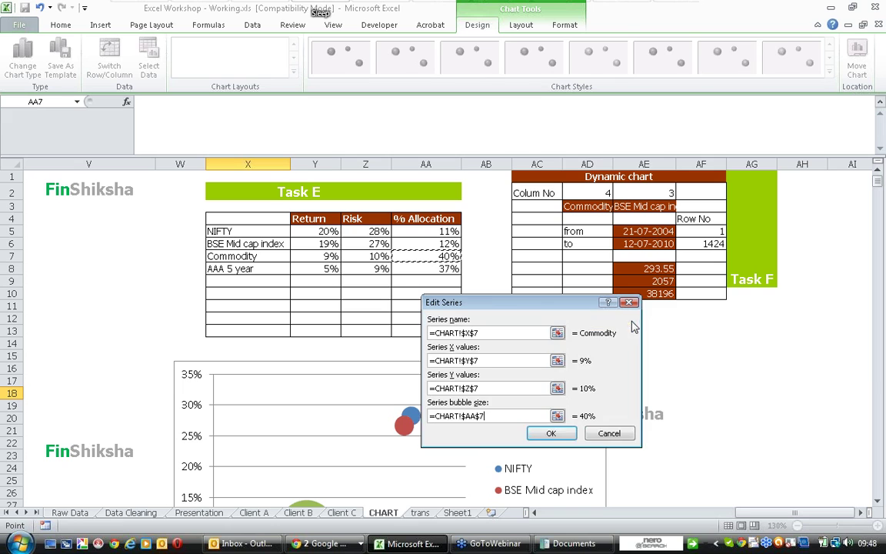
{"action": "left_click", "coordinate": [551, 433]}
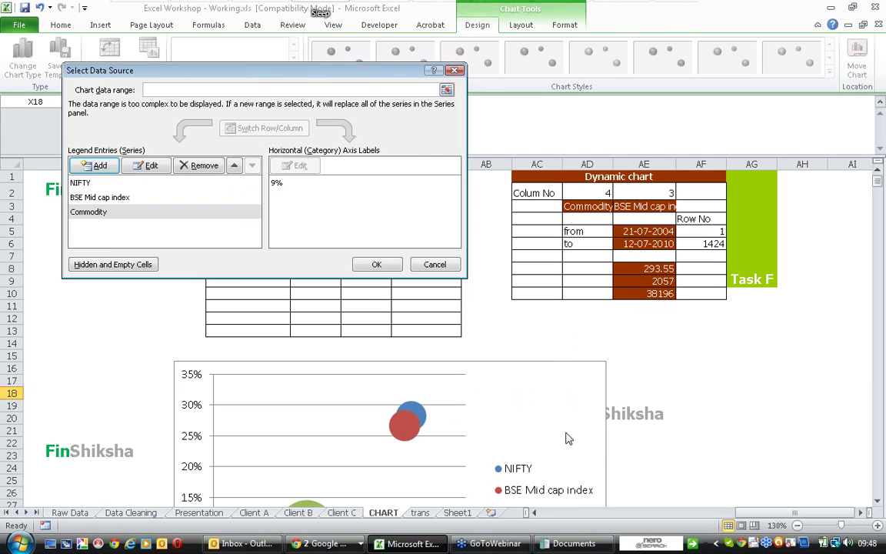
Add a fourth series named from X8 (AAA 5 year), with its X value from Y8.
{"action": "left_click", "coordinate": [96, 165]}
{"action": "left_click", "coordinate": [228, 269]}
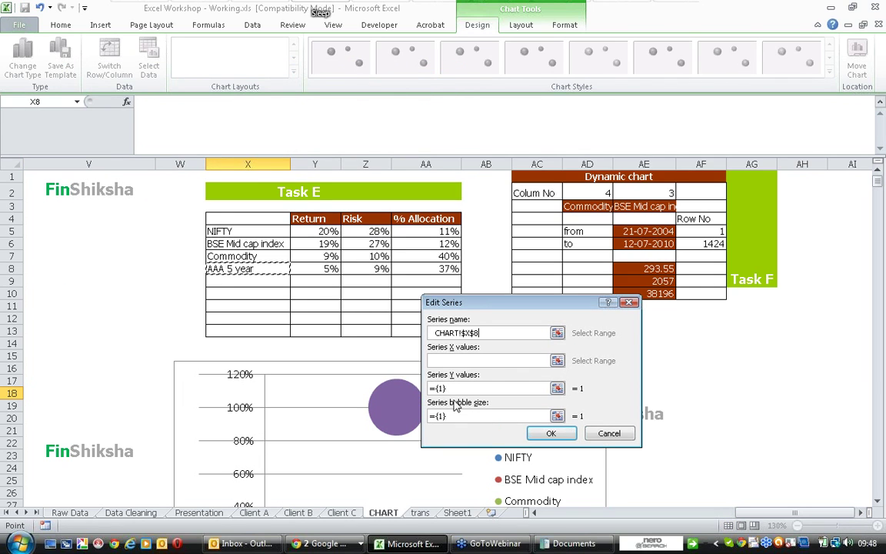
{"action": "left_click", "coordinate": [506, 360]}
{"action": "left_click", "coordinate": [323, 268]}
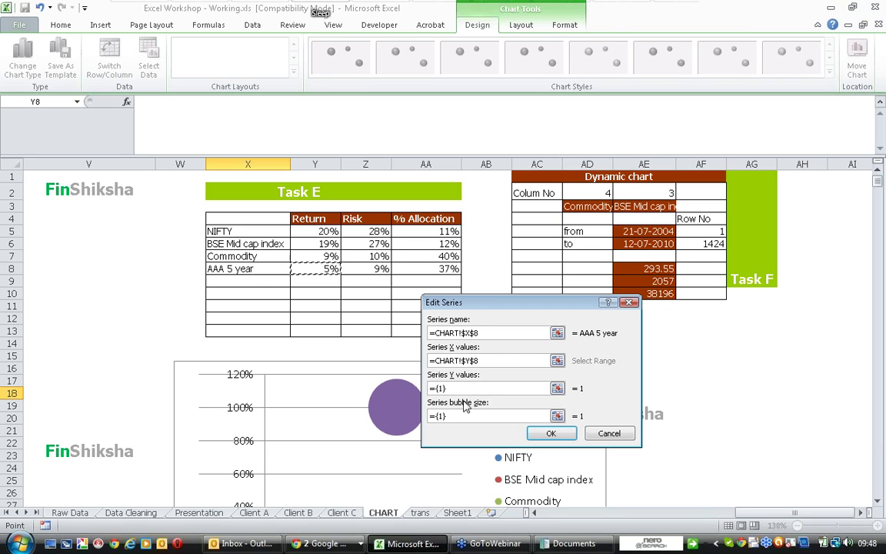
Set the AAA 5 year series' Y value to only Z8, without the default {1}.
{"action": "key", "text": "Tab"}
{"action": "left_click", "coordinate": [347, 268]}
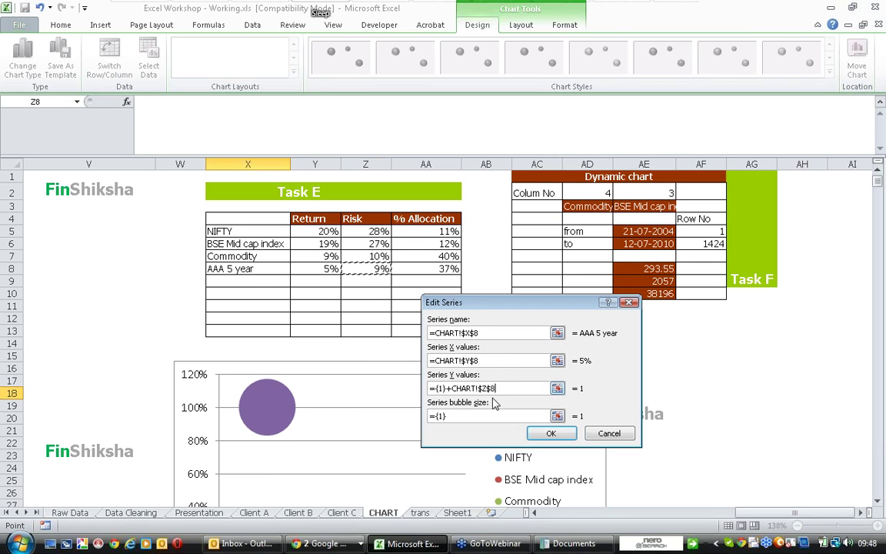
{"action": "type", "text": "="}
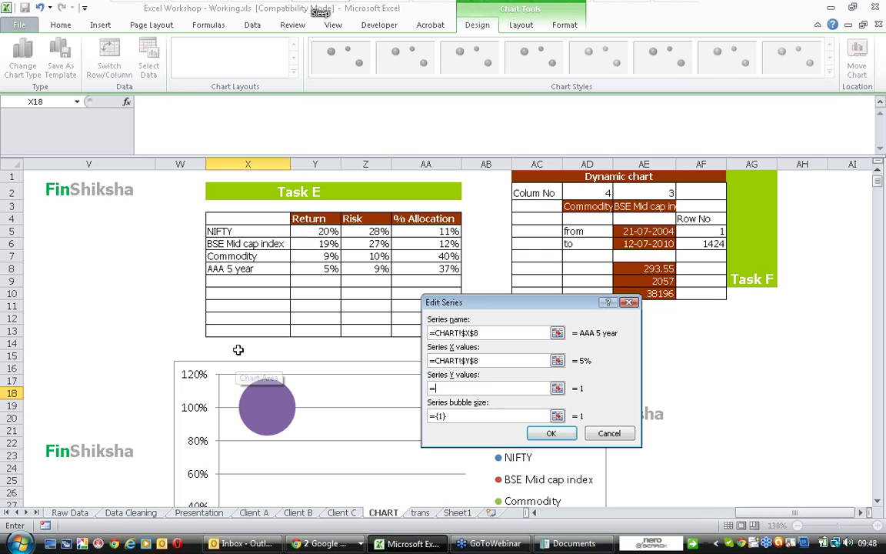
{"action": "left_click", "coordinate": [371, 270]}
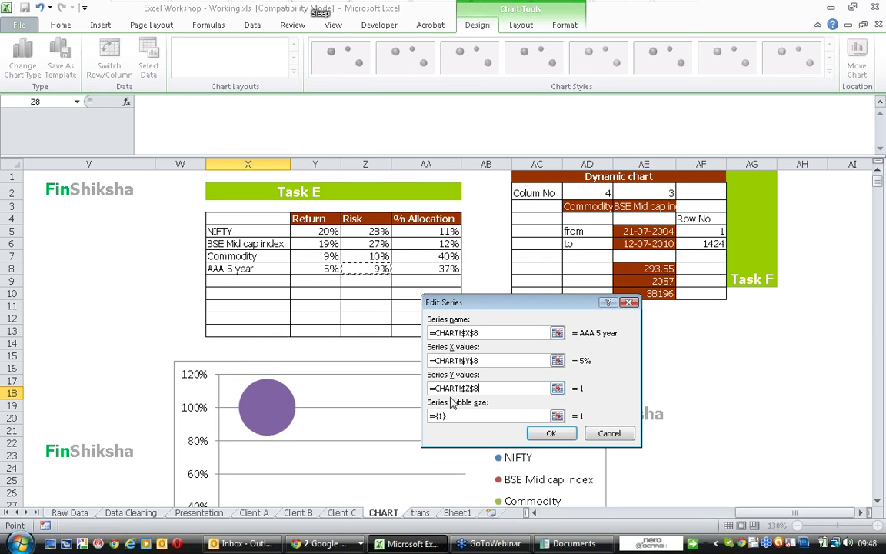
Set the AAA 5 year series' bubble size to only AA8, then accept the series and the chart's data source.
{"action": "left_click", "coordinate": [449, 415]}
{"action": "left_click", "coordinate": [437, 267]}
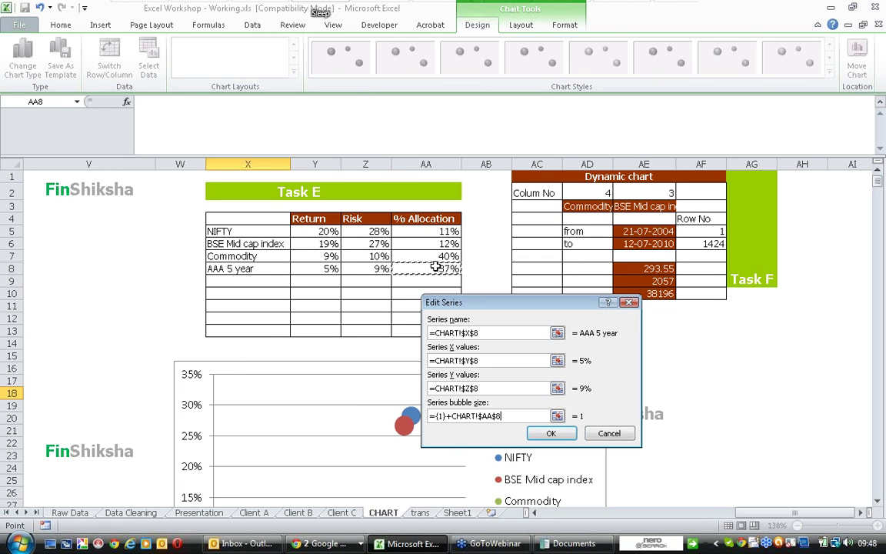
{"action": "left_click", "coordinate": [550, 433]}
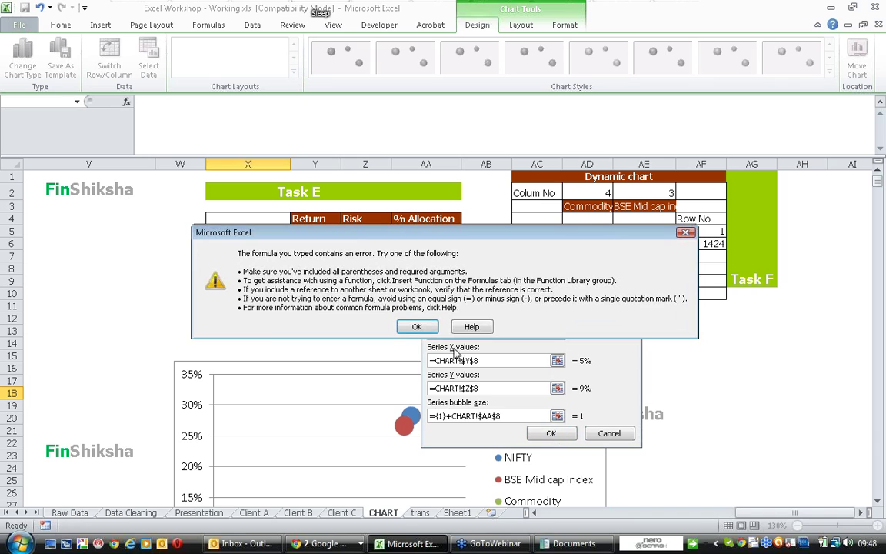
{"action": "left_click", "coordinate": [417, 326]}
{"action": "left_click", "coordinate": [439, 269]}
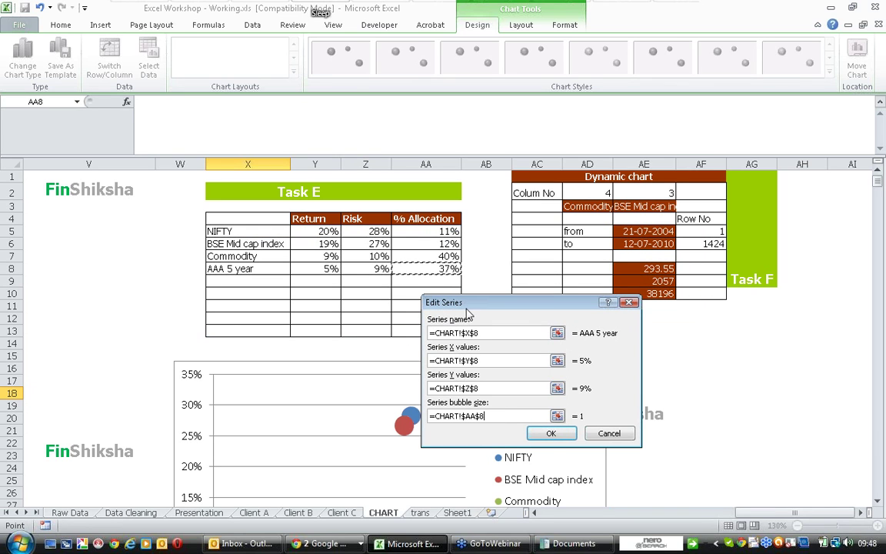
{"action": "left_click", "coordinate": [549, 435]}
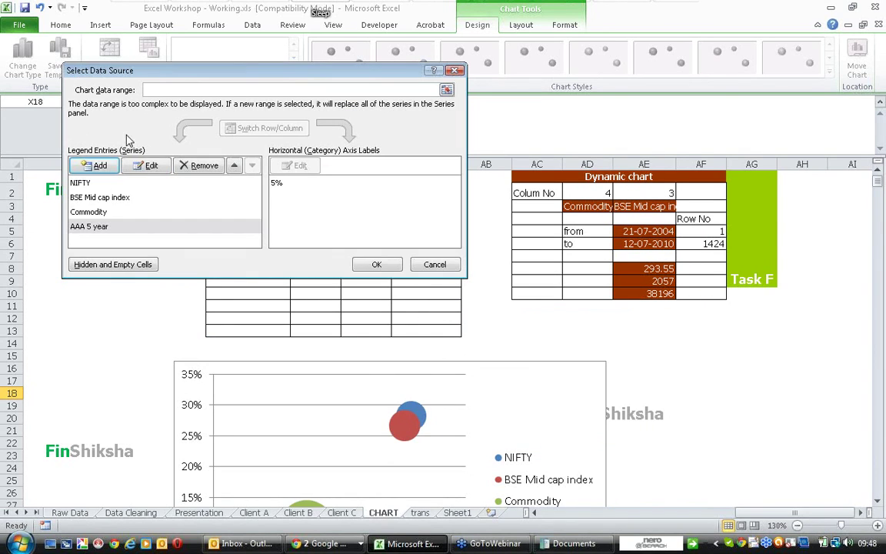
{"action": "left_click", "coordinate": [376, 264]}
Add a centered overlay title to the bubble chart reading "Asset Allocation".
{"action": "scroll", "coordinate": [440, 294], "scroll_direction": "down", "scroll_amount": 3}
{"action": "scroll", "coordinate": [443, 297], "scroll_direction": "up", "scroll_amount": 1}
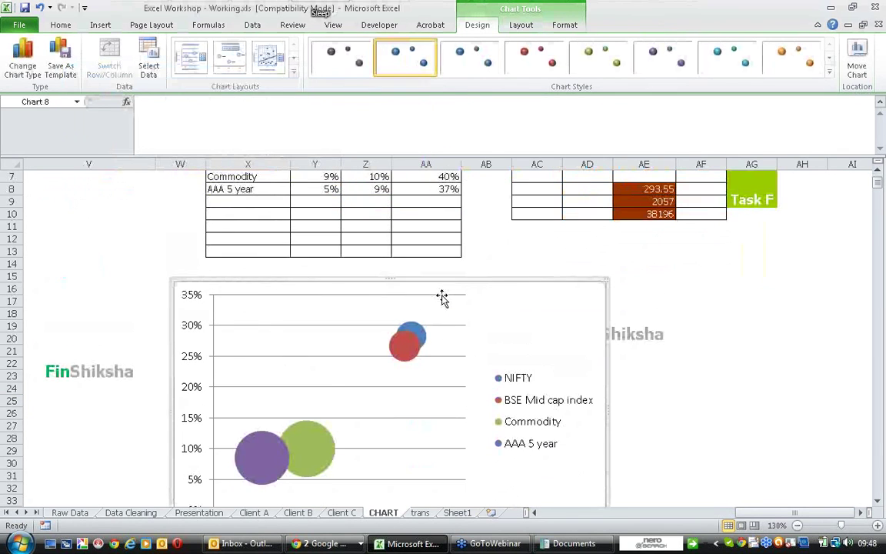
{"action": "scroll", "coordinate": [443, 296], "scroll_direction": "down", "scroll_amount": 2}
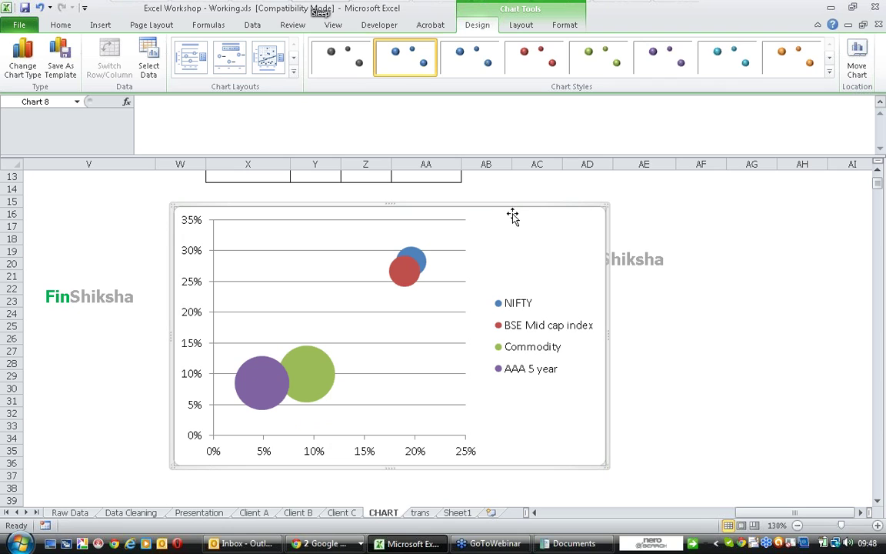
{"action": "left_click", "coordinate": [521, 25]}
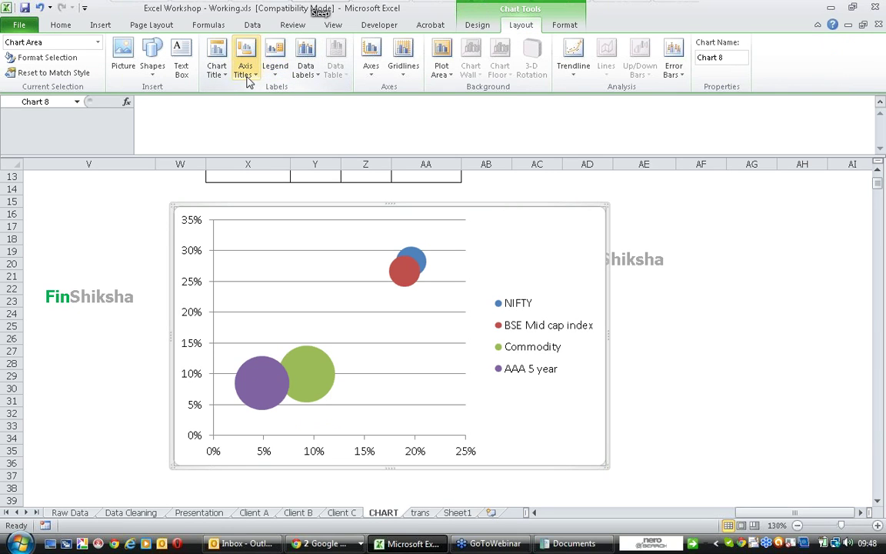
{"action": "left_click", "coordinate": [216, 69]}
{"action": "left_click", "coordinate": [266, 123]}
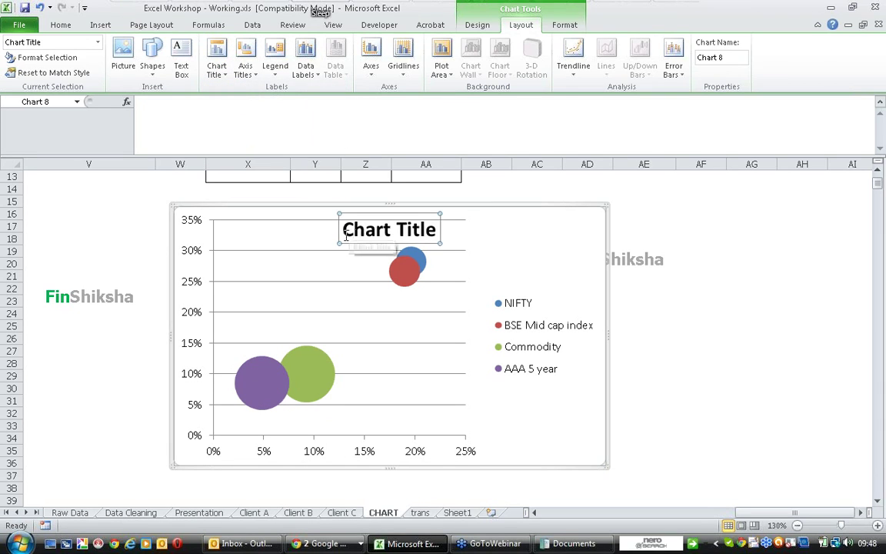
{"action": "left_click_drag", "start_coordinate": [347, 236], "coordinate": [461, 232]}
{"action": "type", "text": "Asset Allocation"}
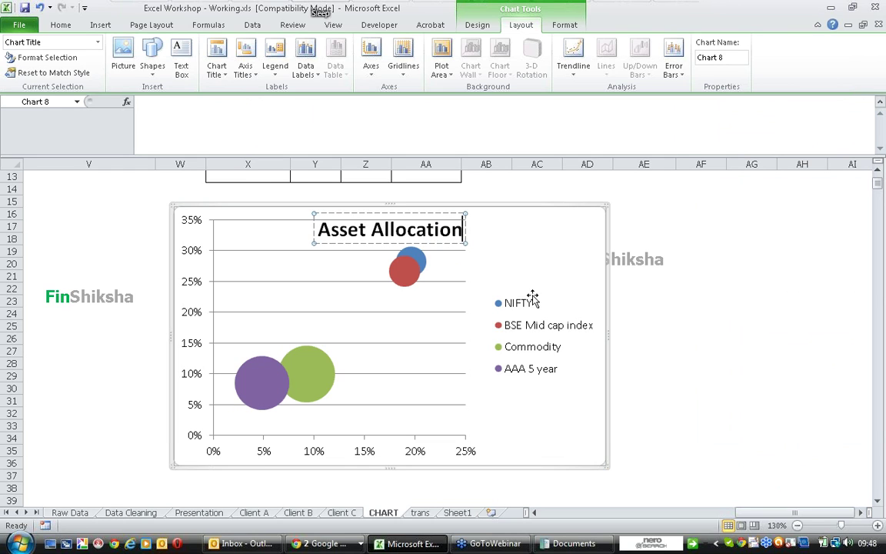
Show the chart's legend at the bottom.
{"action": "left_click", "coordinate": [532, 300]}
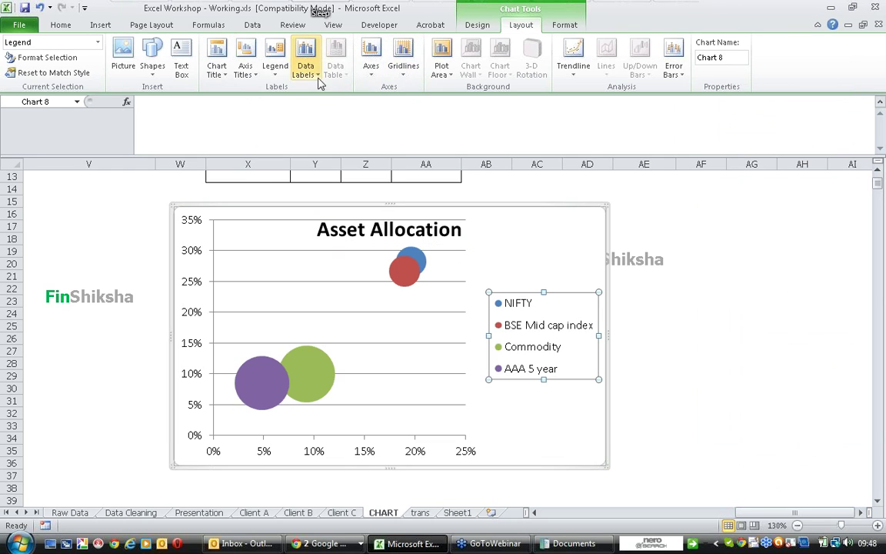
{"action": "left_click", "coordinate": [277, 73]}
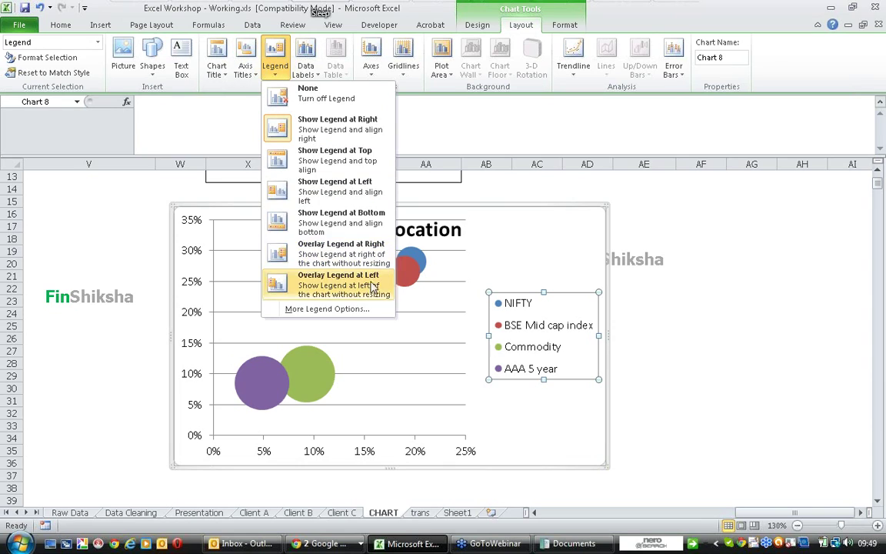
{"action": "left_click", "coordinate": [372, 219]}
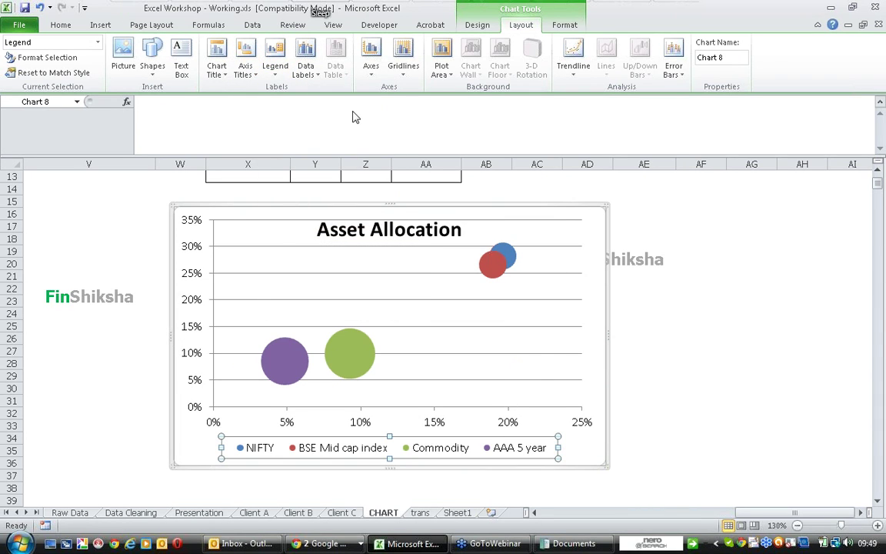
Add data labels to the chart, with the NIFTY label containing X value, Y value and bubble size.
{"action": "left_click", "coordinate": [315, 83]}
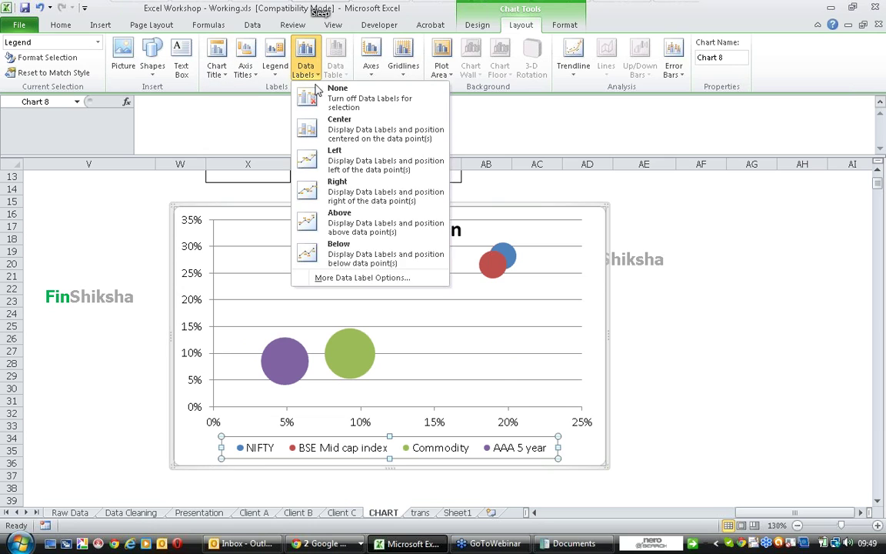
{"action": "left_click", "coordinate": [389, 278]}
{"action": "left_click", "coordinate": [412, 168]}
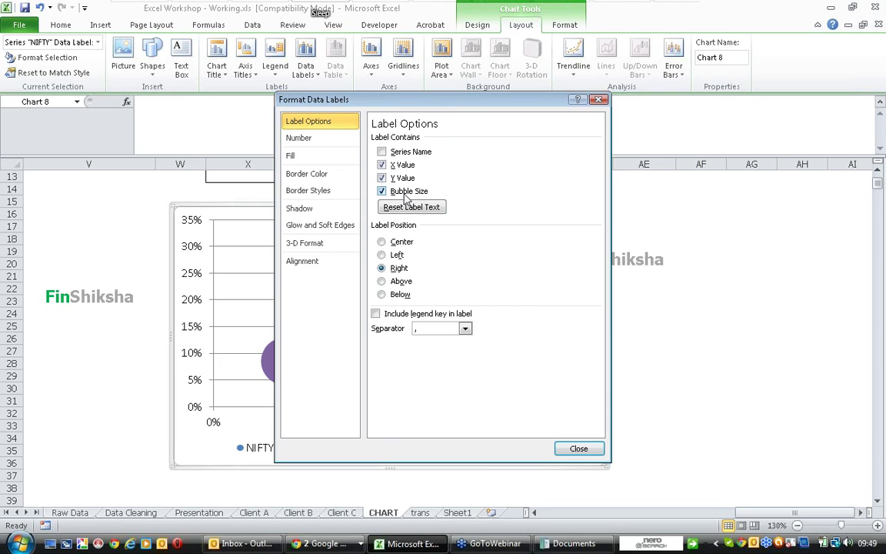
{"action": "left_click", "coordinate": [586, 450]}
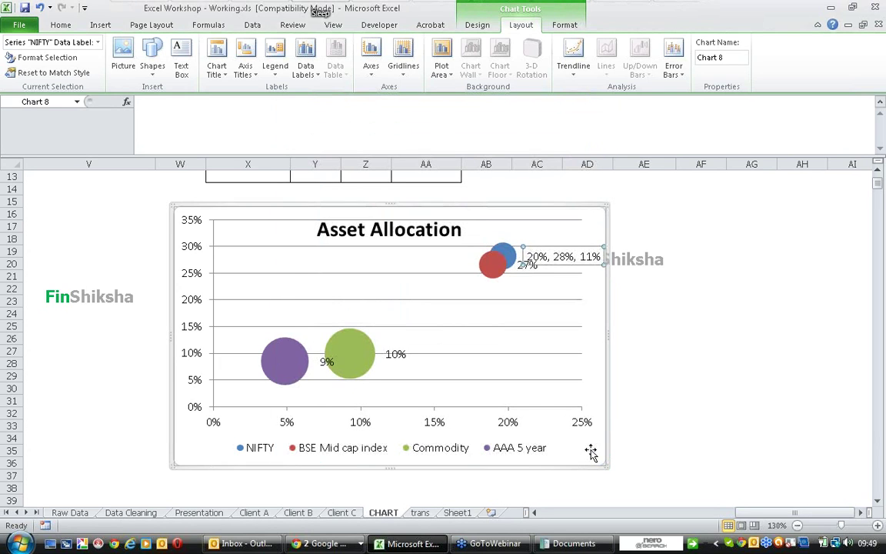
Try moving the BSE Mid cap index data label to just below its bubble.
{"action": "left_click", "coordinate": [660, 400]}
{"action": "left_click", "coordinate": [526, 270]}
{"action": "left_click_drag", "start_coordinate": [525, 275], "coordinate": [474, 286]}
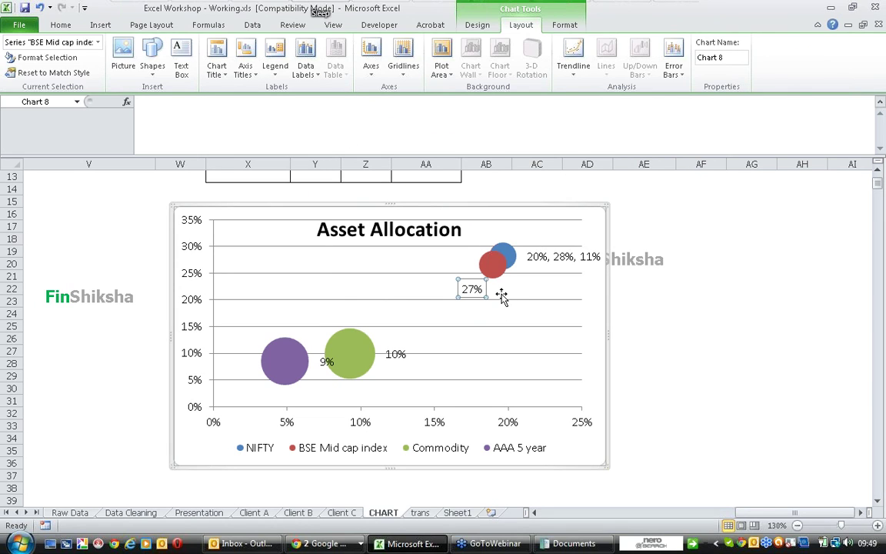
Undo the BSE Mid cap index label move and the X value and bubble size additions to the NIFTY label.
{"action": "key", "text": "ctrl+z"}
{"action": "key", "text": "ctrl+z"}
{"action": "key", "text": "ctrl+z"}
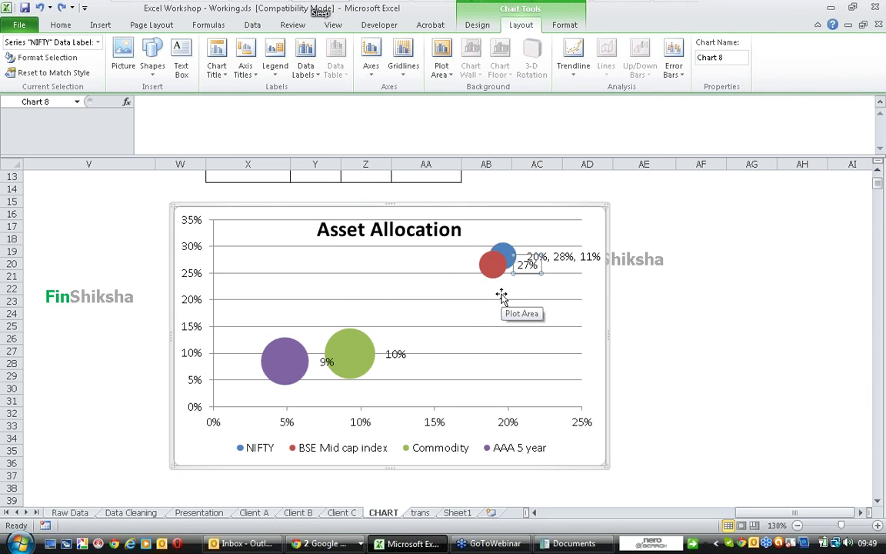
{"action": "key", "text": "ctrl+z"}
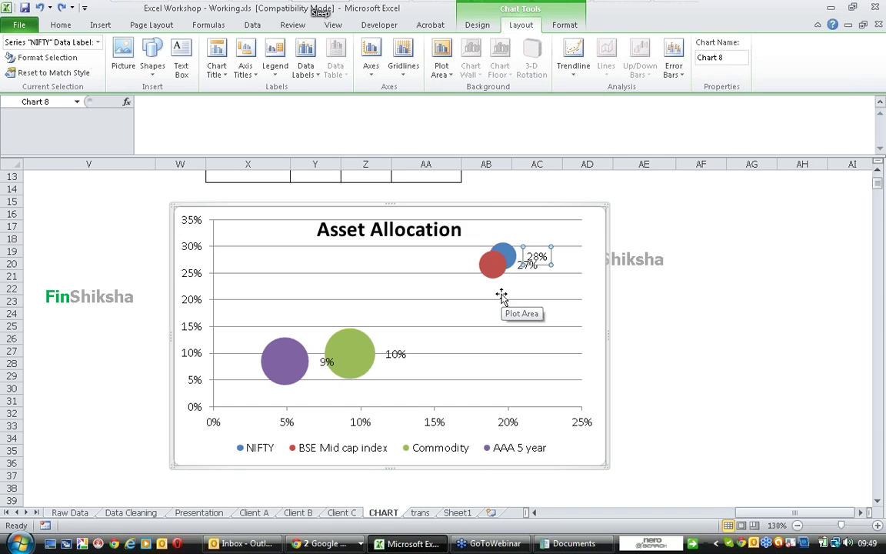
Add the X value and bubble size to the NIFTY data label alongside its Y value.
{"action": "left_click", "coordinate": [549, 219]}
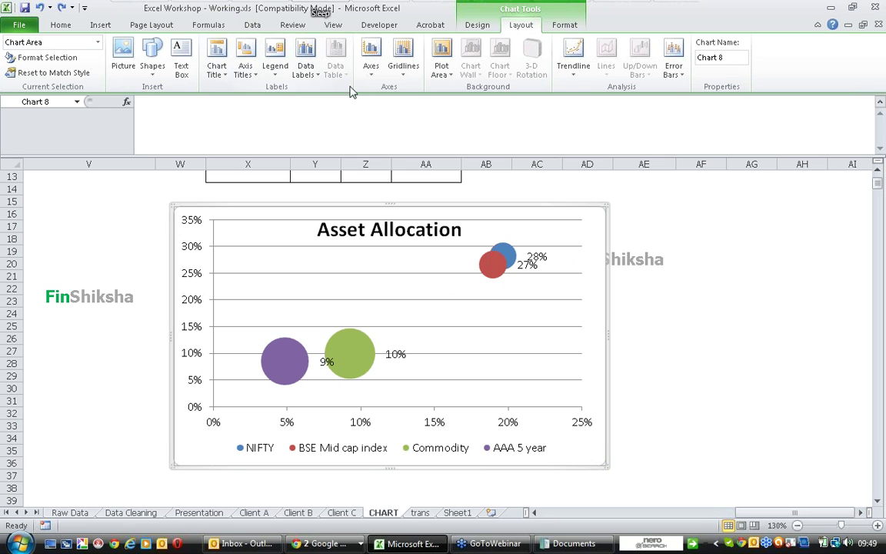
{"action": "left_click", "coordinate": [319, 78]}
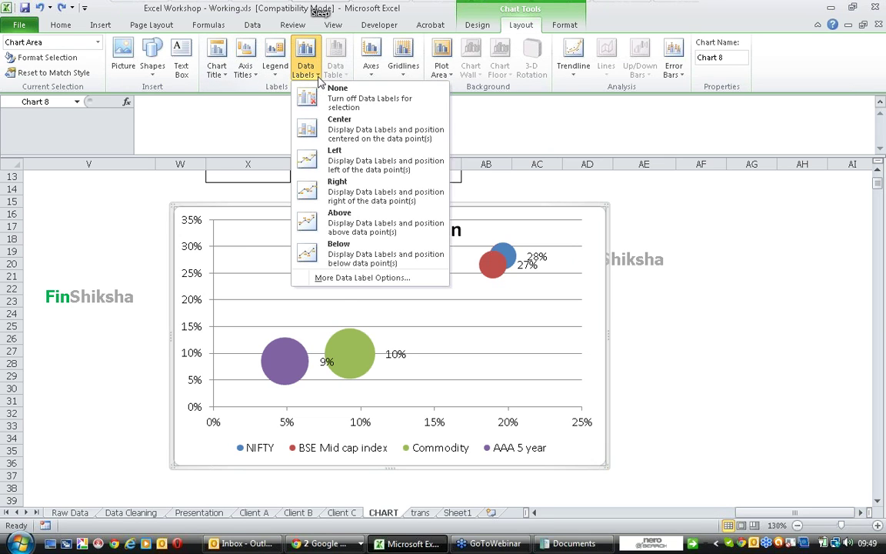
{"action": "left_click", "coordinate": [360, 279]}
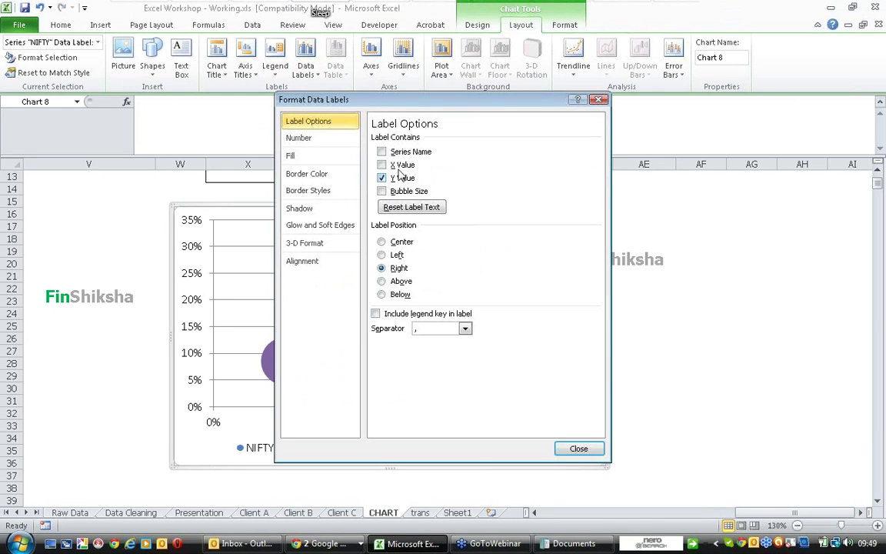
{"action": "left_click", "coordinate": [403, 193]}
{"action": "left_click", "coordinate": [578, 449]}
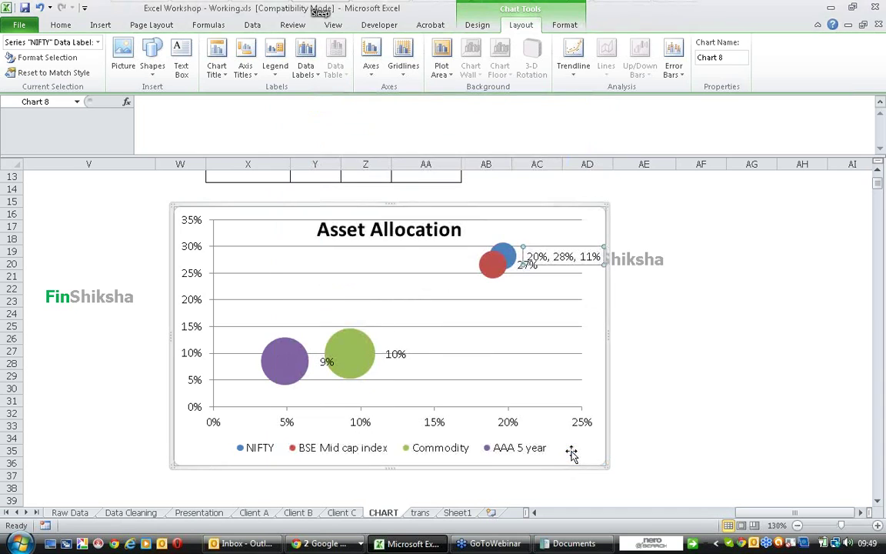
Add the X value and bubble size to the BSE Mid cap index series' data label.
{"action": "left_click", "coordinate": [623, 396]}
{"action": "left_click", "coordinate": [493, 264]}
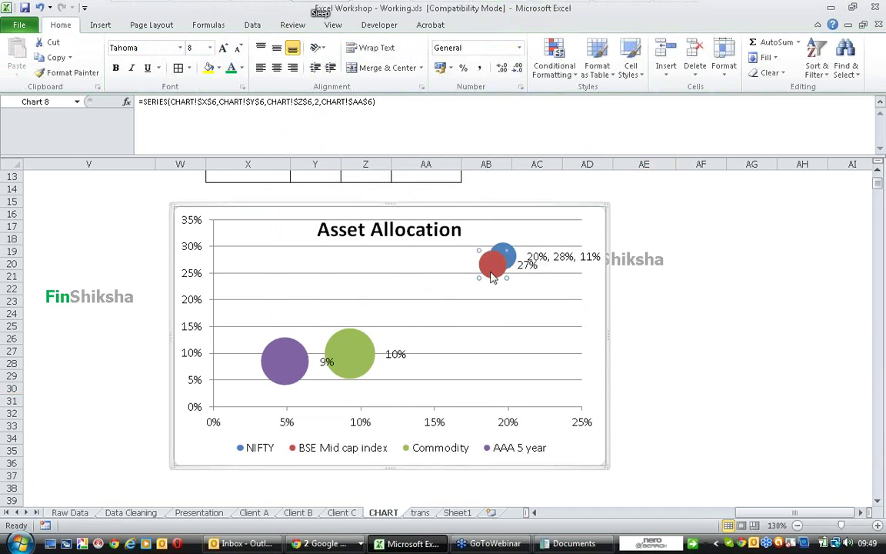
{"action": "left_click", "coordinate": [303, 76]}
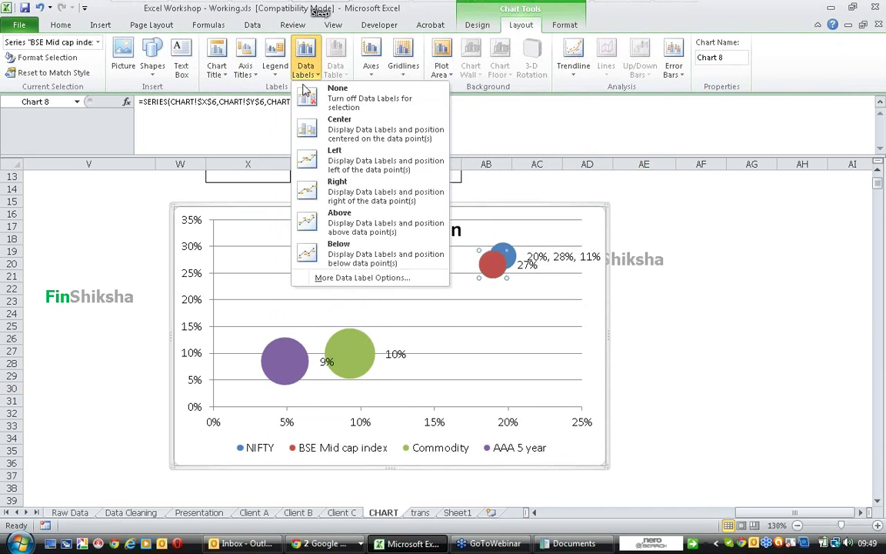
{"action": "left_click", "coordinate": [362, 278]}
{"action": "left_click", "coordinate": [403, 166]}
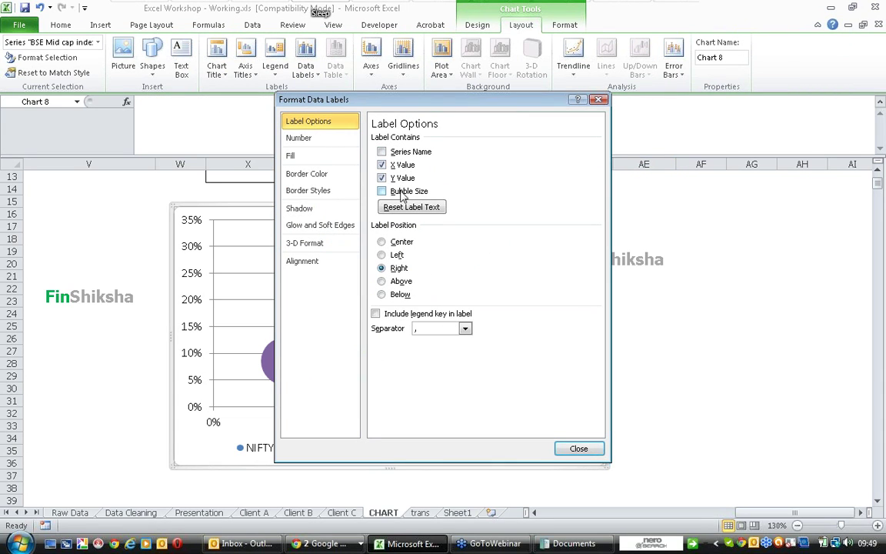
{"action": "left_click", "coordinate": [578, 448]}
Add the X value and bubble size to the AAA 5 year data label and place the label just above its bubble.
{"action": "left_click", "coordinate": [283, 373]}
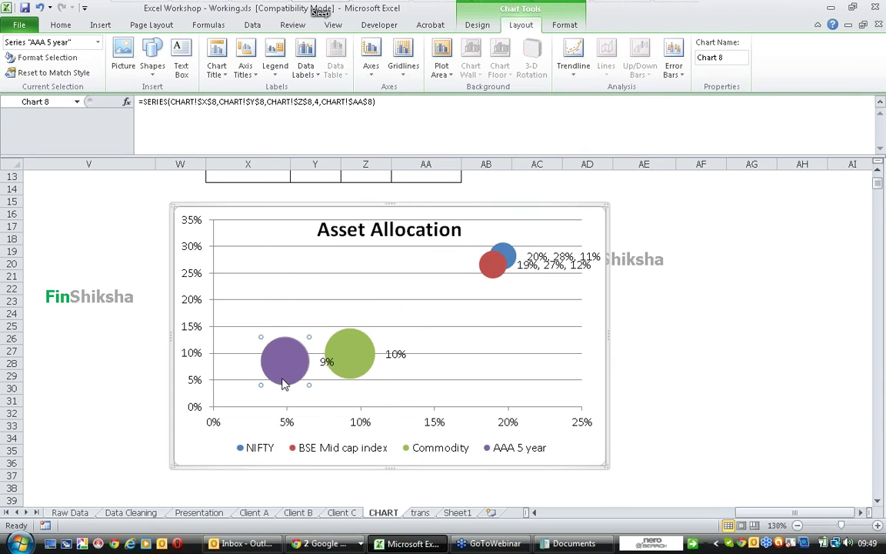
{"action": "left_click", "coordinate": [304, 70]}
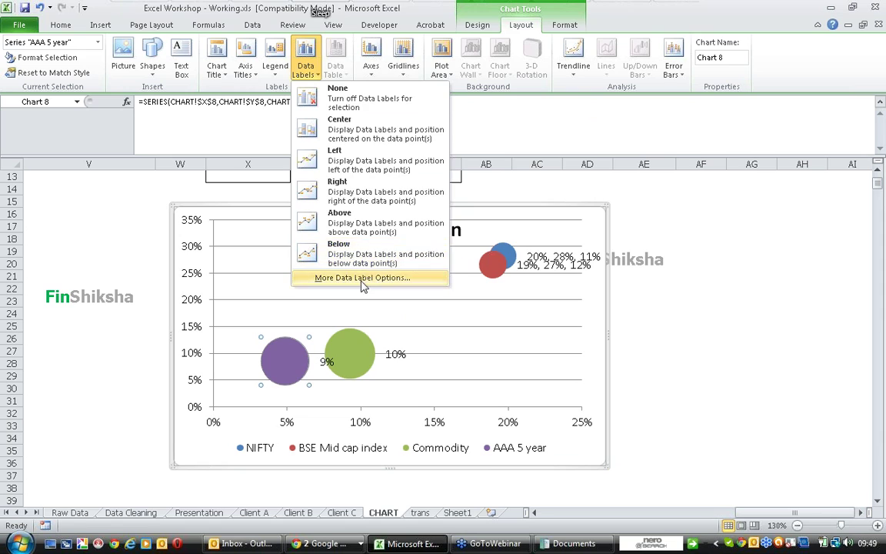
{"action": "left_click", "coordinate": [337, 278]}
{"action": "left_click", "coordinate": [381, 165]}
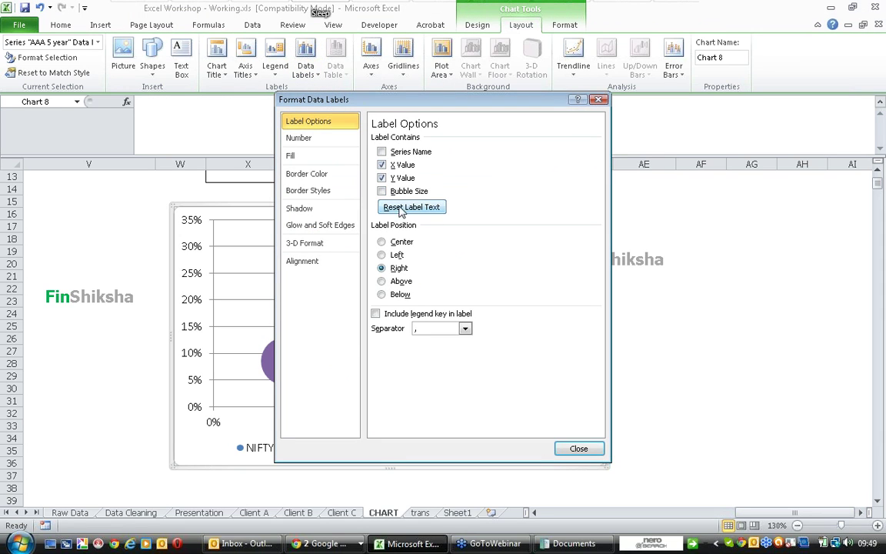
{"action": "key", "text": "Escape"}
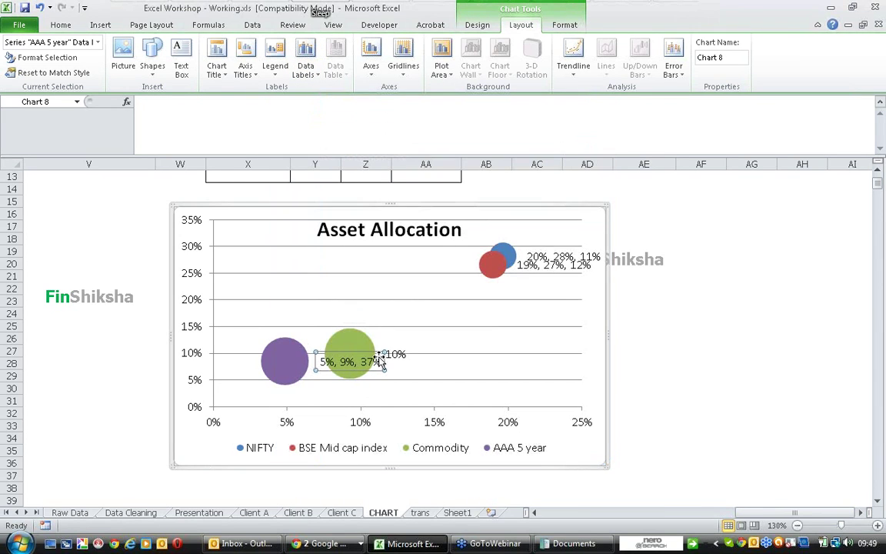
{"action": "left_click_drag", "start_coordinate": [323, 352], "coordinate": [250, 318]}
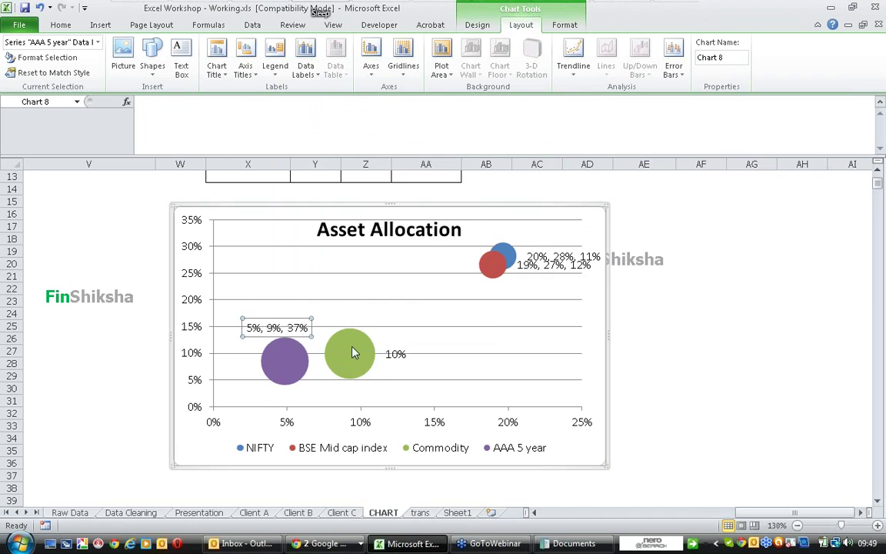